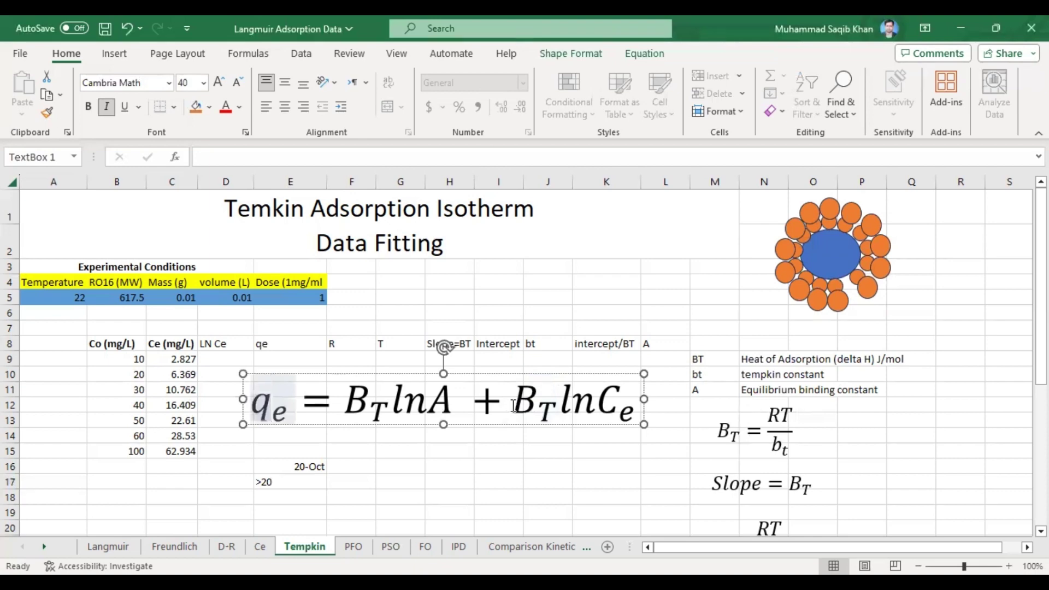
Examine the terms of the linear Temkin equation and the definition of the constant A in row 11
{"action": "left_click_drag", "start_coordinate": [507, 405], "coordinate": [558, 408]}
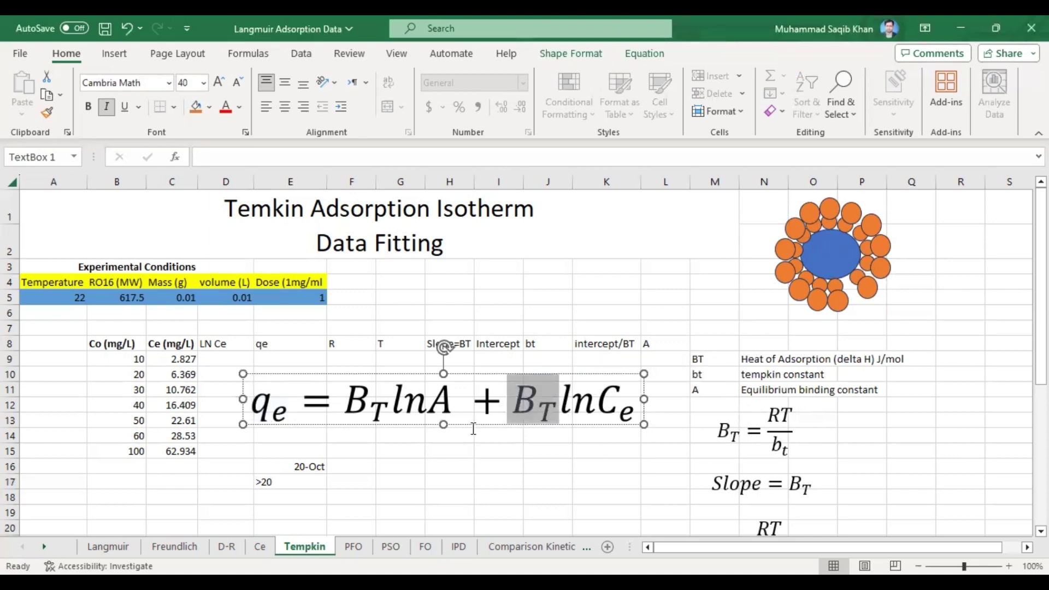
{"action": "left_click_drag", "start_coordinate": [385, 404], "coordinate": [432, 403]}
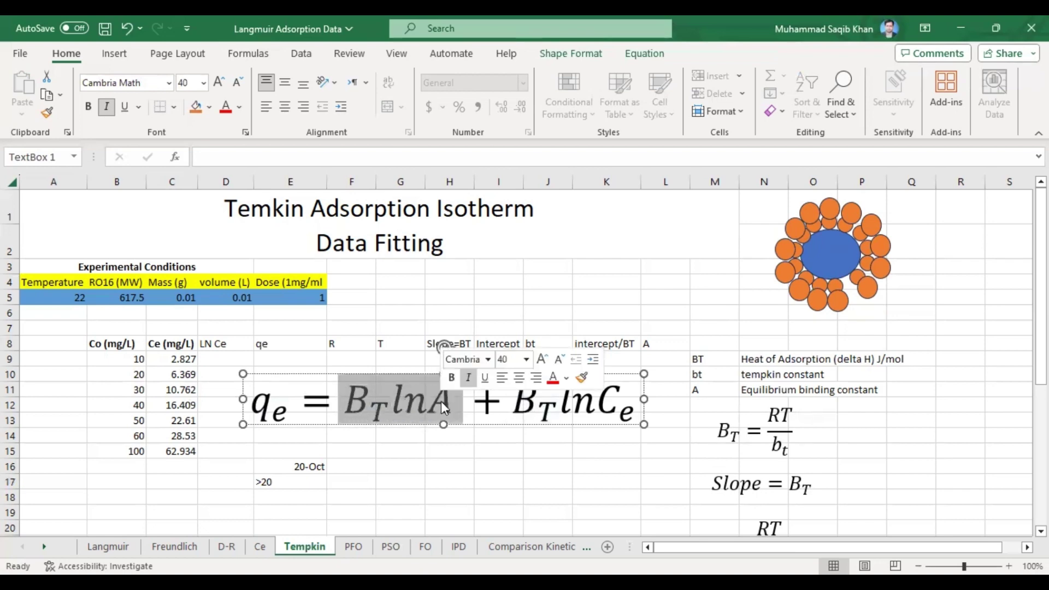
{"action": "left_click", "coordinate": [441, 401]}
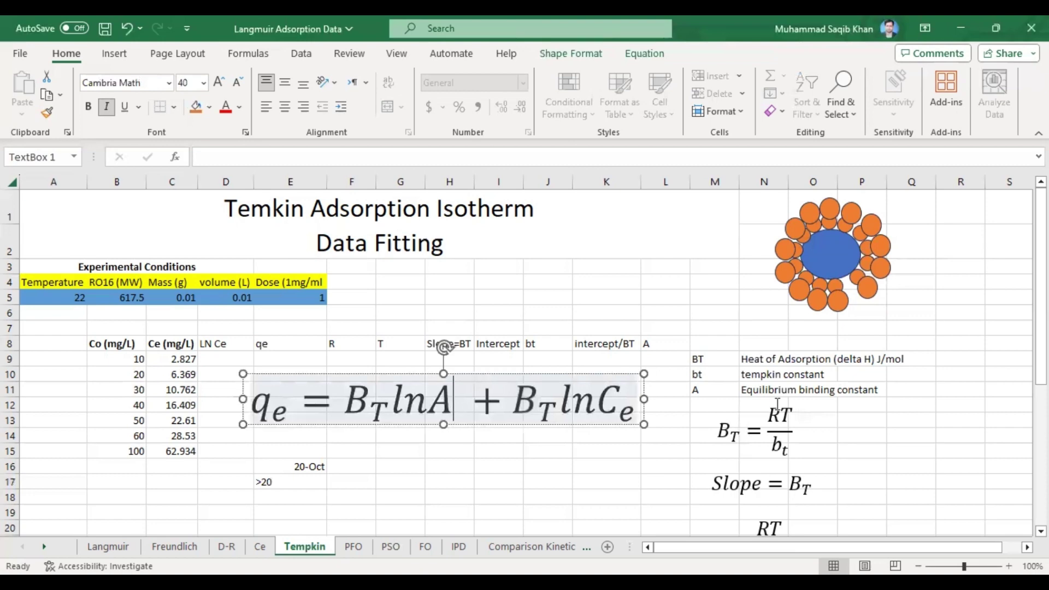
{"action": "left_click", "coordinate": [703, 388]}
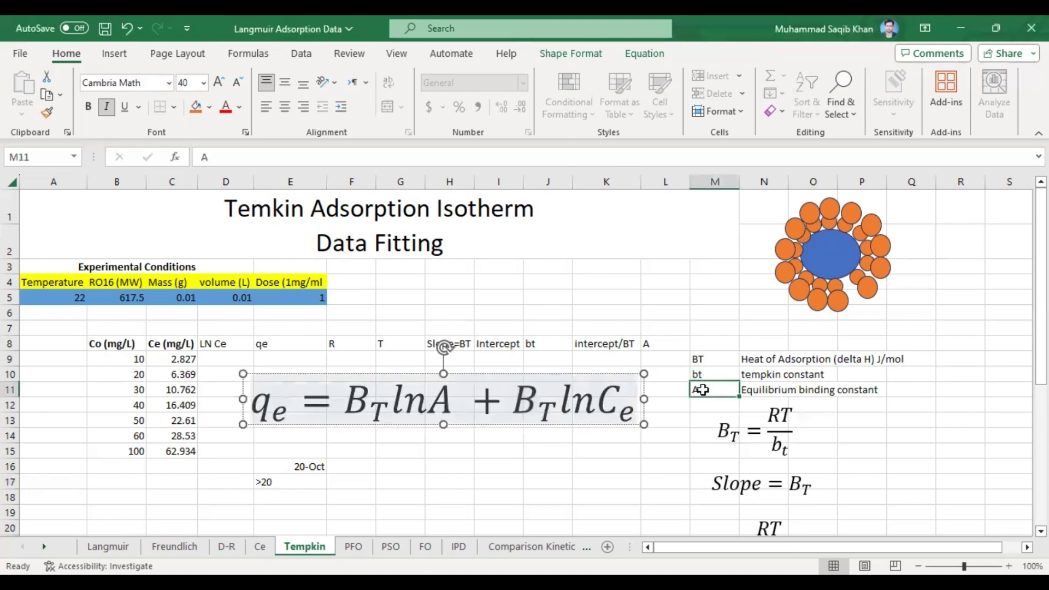
{"action": "left_click", "coordinate": [781, 392]}
{"action": "left_click", "coordinate": [718, 393]}
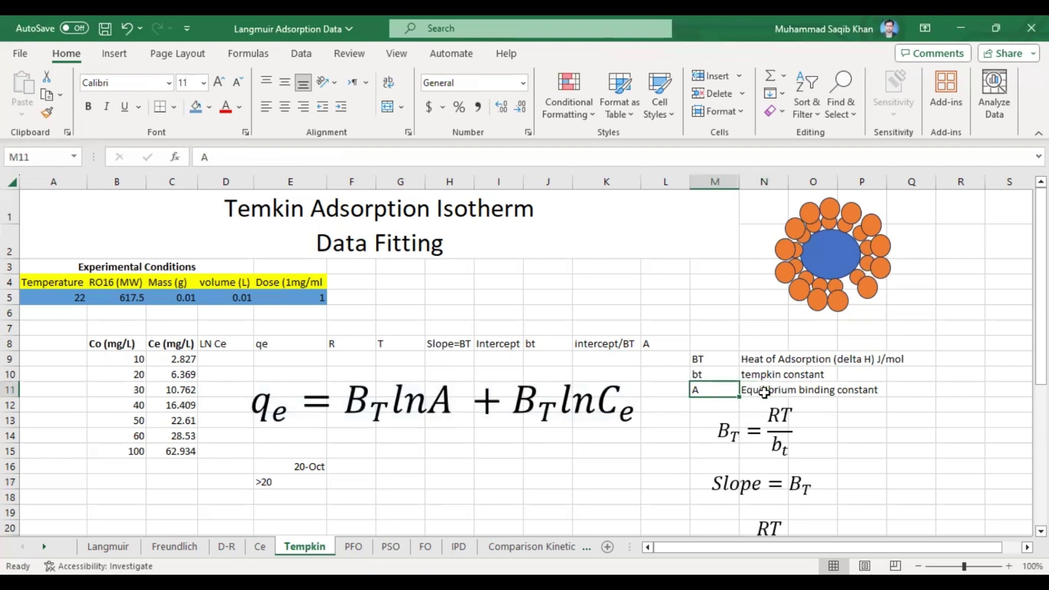
{"action": "left_click", "coordinate": [764, 392]}
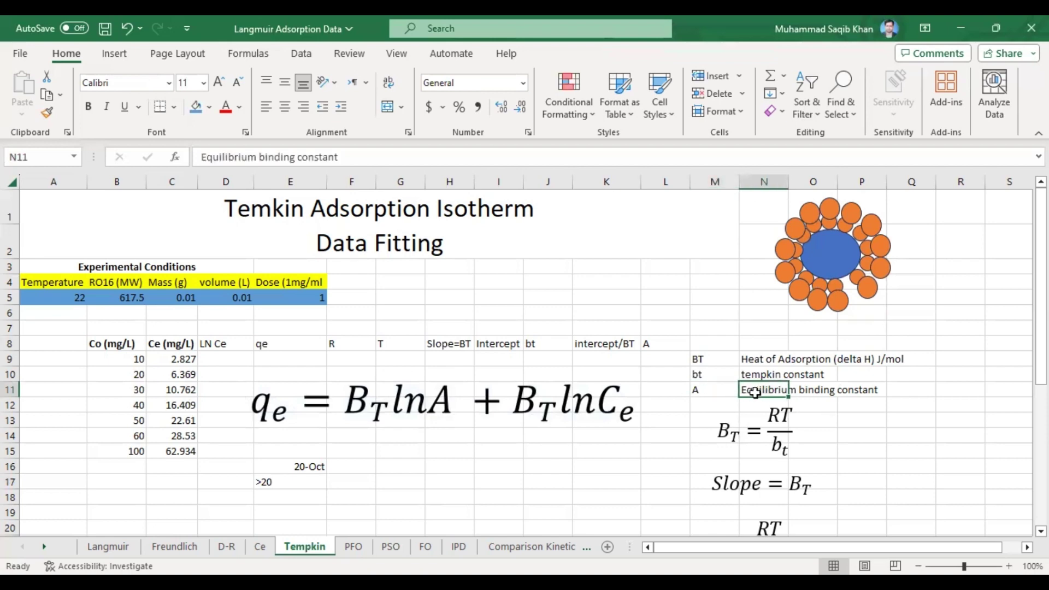
{"action": "left_click", "coordinate": [705, 390]}
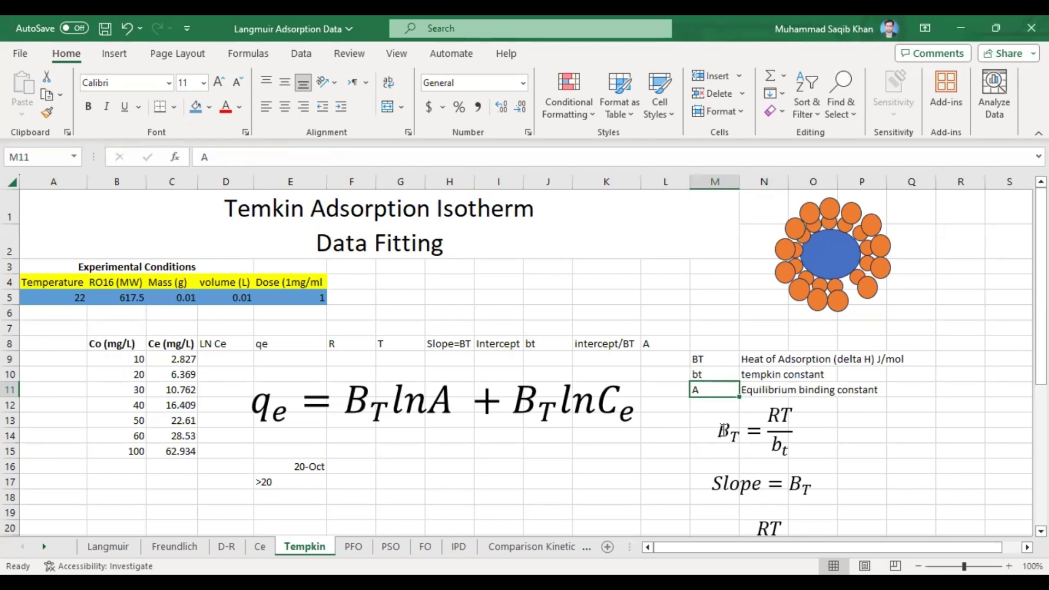
Move the large Temkin equation box off the data rows to the empty area around rows 17 to 20
{"action": "left_click_drag", "start_coordinate": [1040, 341], "coordinate": [1040, 360]}
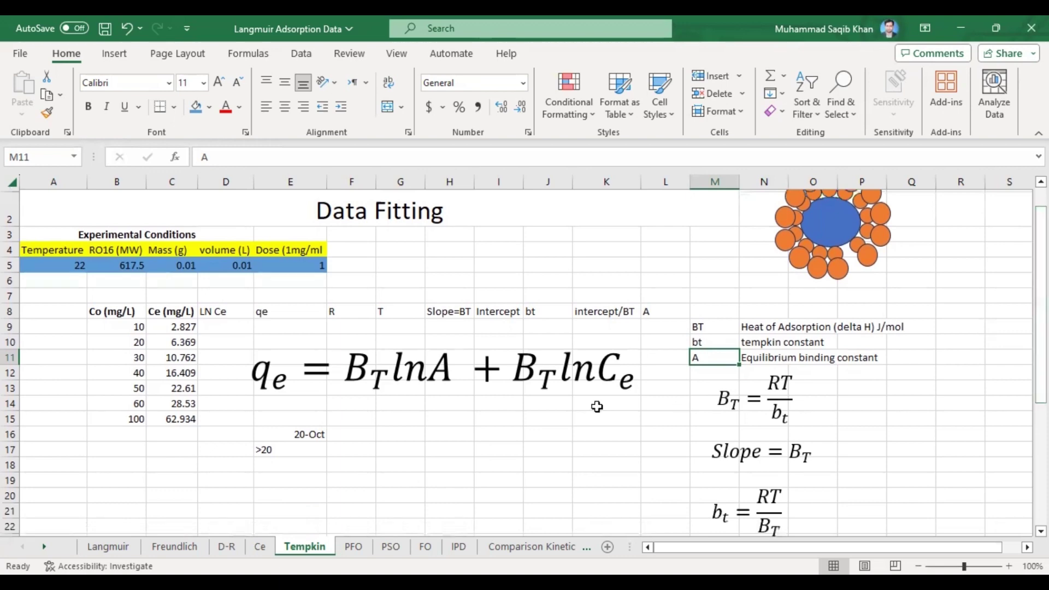
{"action": "left_click", "coordinate": [340, 375]}
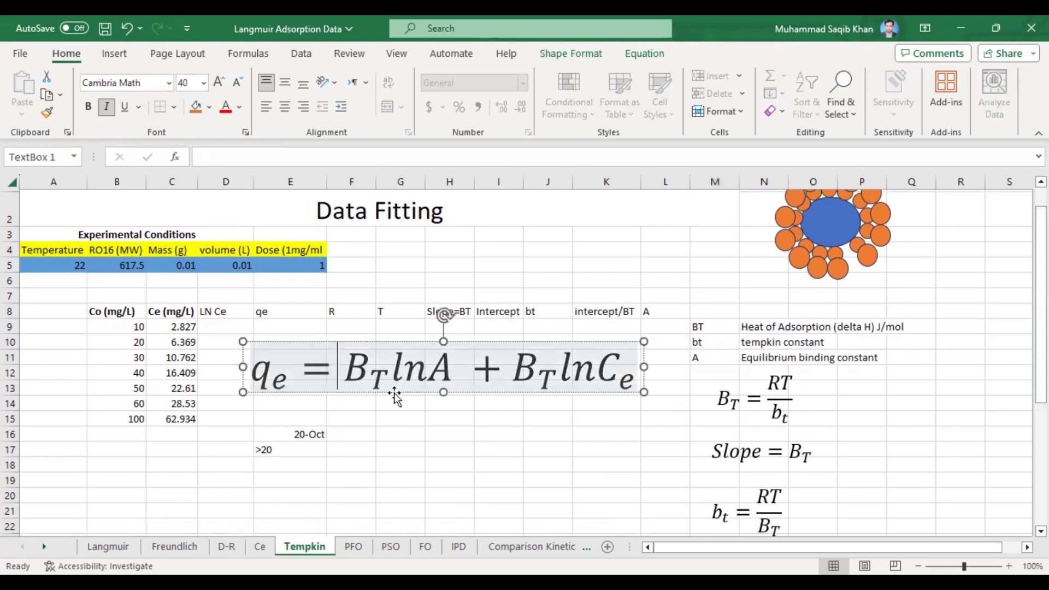
{"action": "left_click_drag", "start_coordinate": [394, 391], "coordinate": [371, 495]}
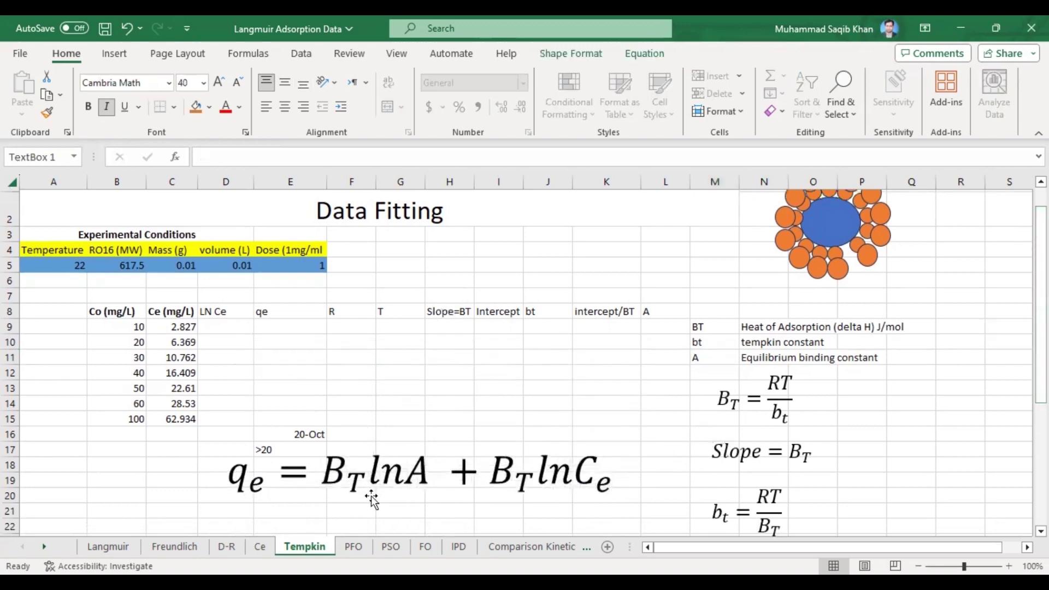
Calculate LN Ce by entering =LN(C9) in D9 and filling the formula down to D15
{"action": "left_click", "coordinate": [221, 325]}
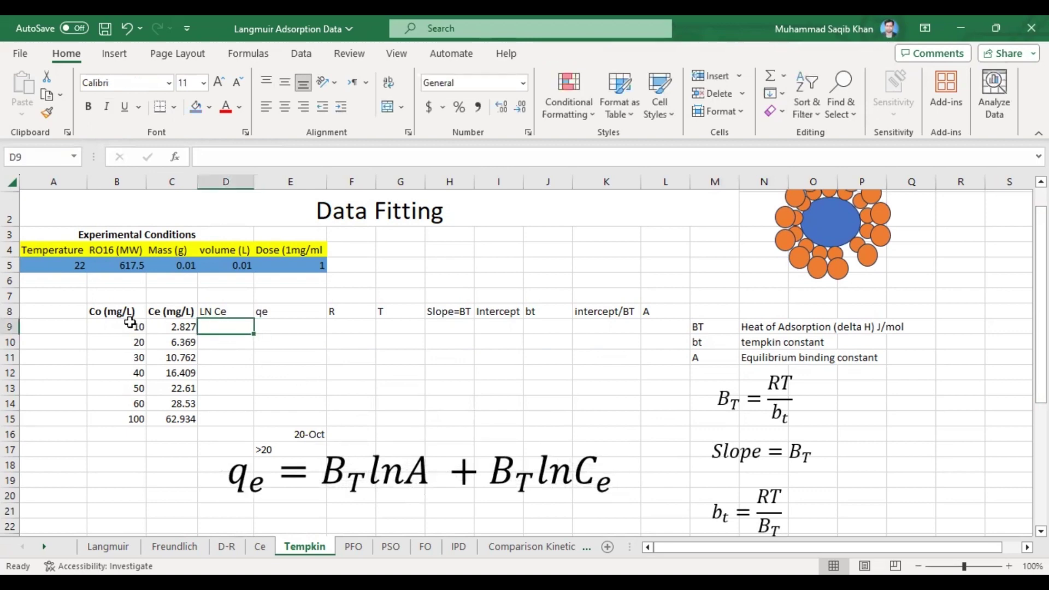
{"action": "left_click_drag", "start_coordinate": [132, 327], "coordinate": [136, 418]}
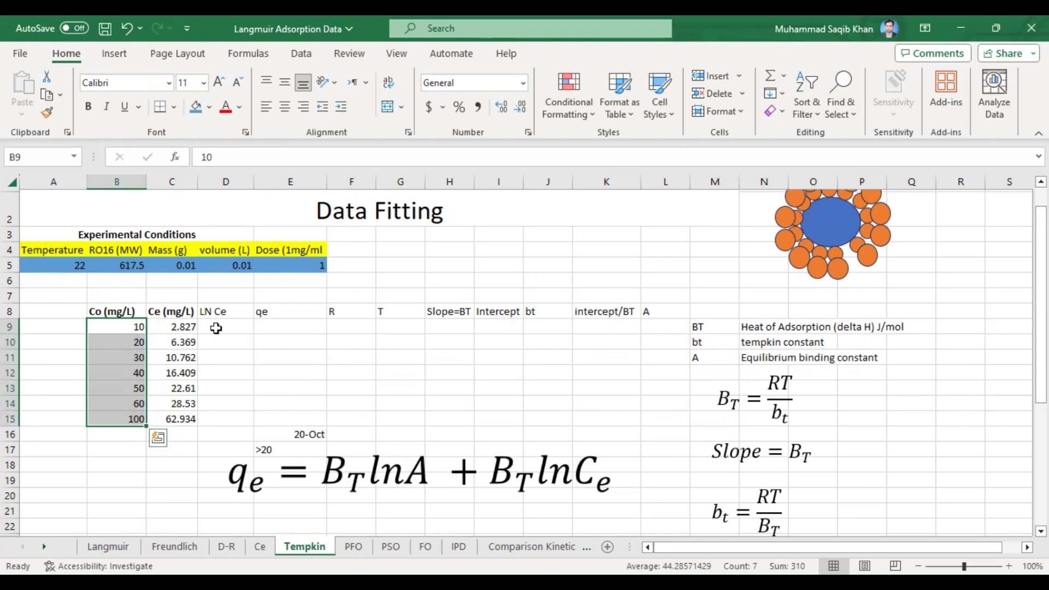
{"action": "left_click", "coordinate": [237, 327]}
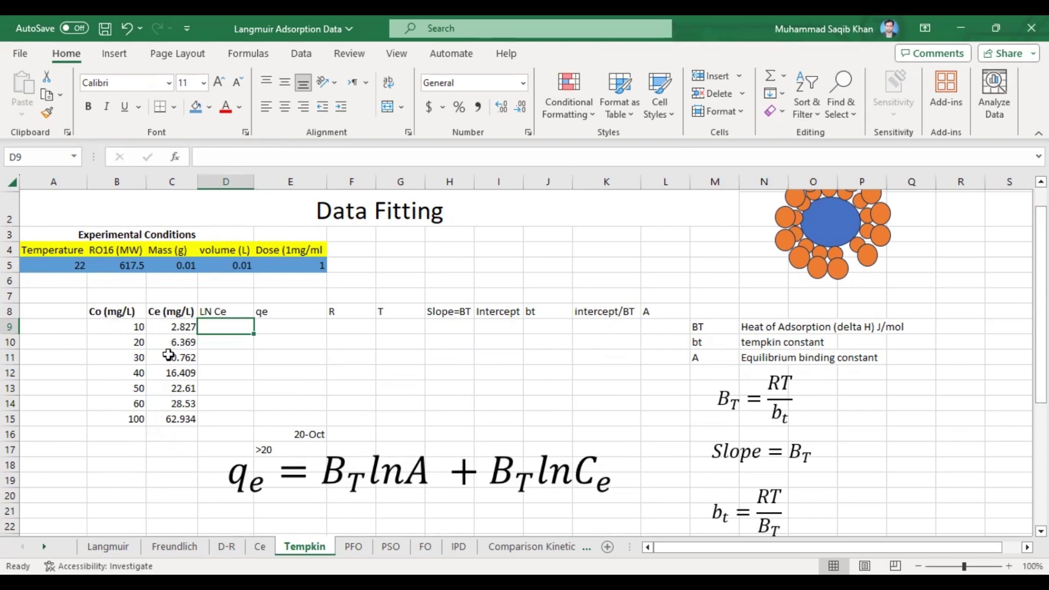
{"action": "type", "text": "=l"}
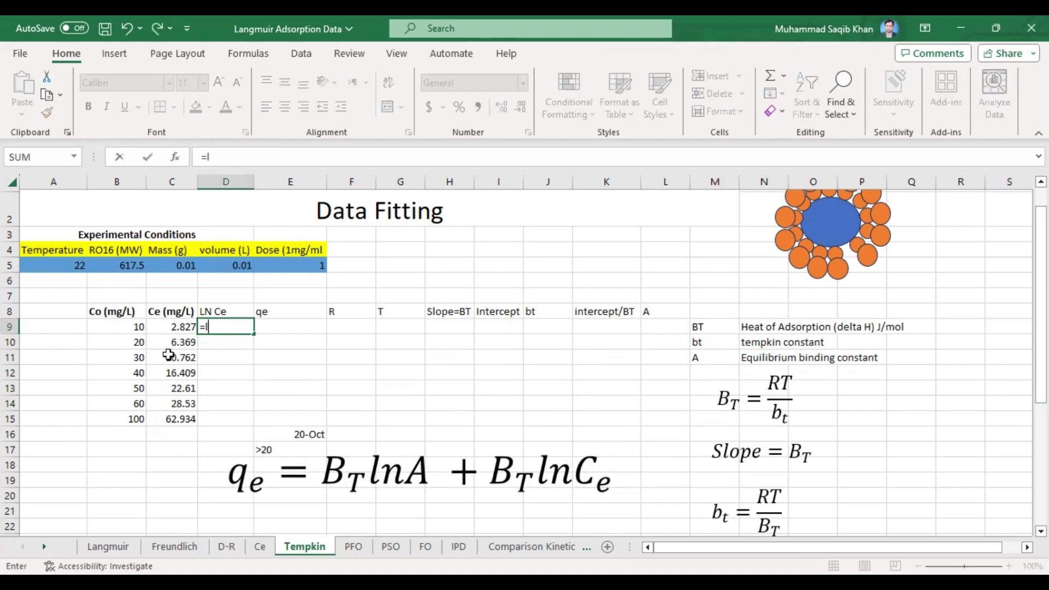
{"action": "type", "text": "n"}
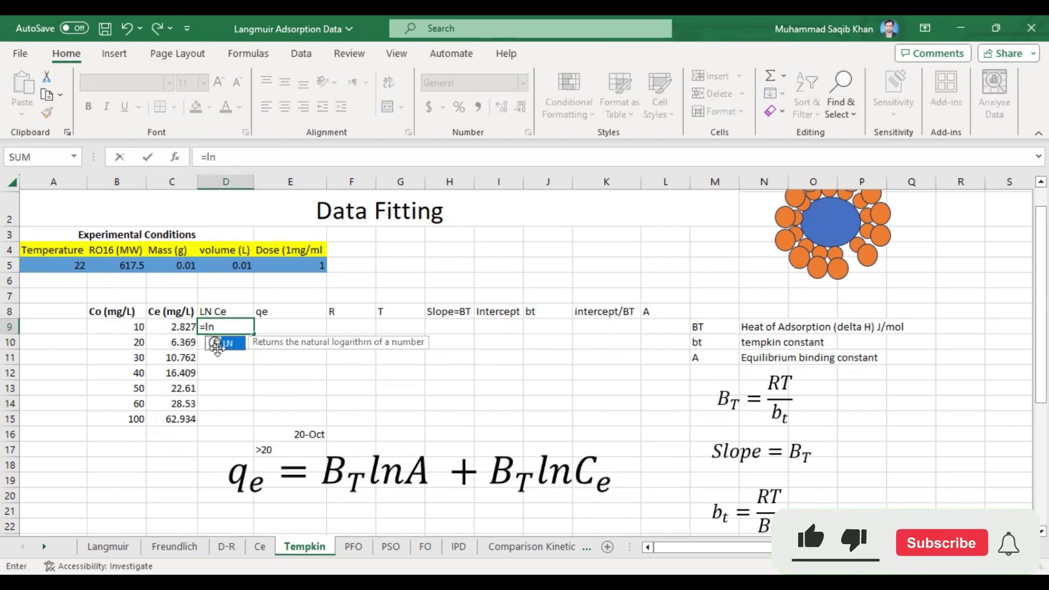
{"action": "type", "text": "("}
{"action": "left_click", "coordinate": [173, 326]}
{"action": "key", "text": "Return"}
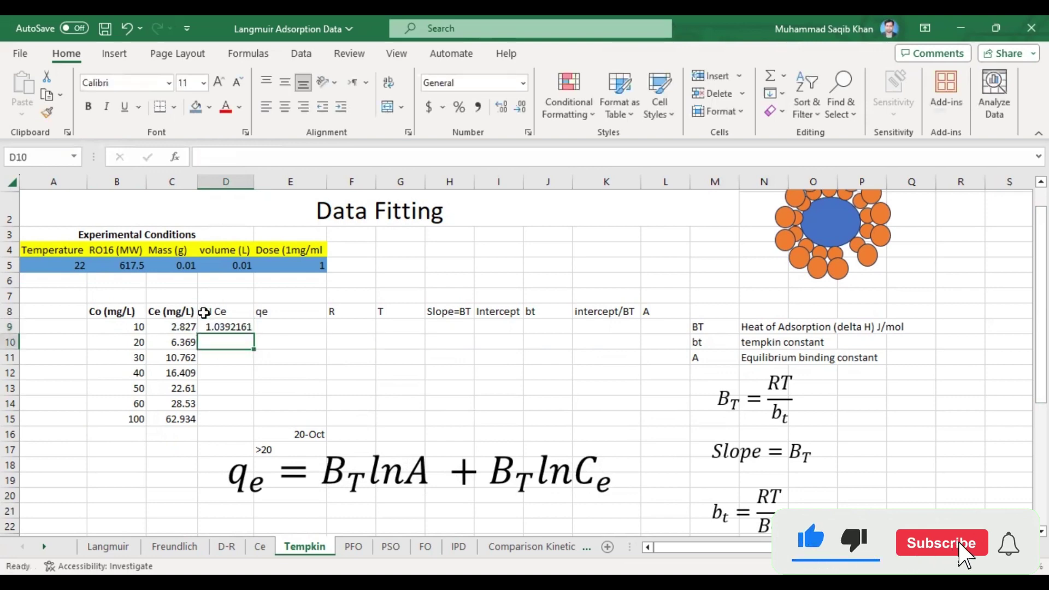
{"action": "left_click", "coordinate": [228, 326]}
{"action": "left_click_drag", "start_coordinate": [254, 334], "coordinate": [251, 422]}
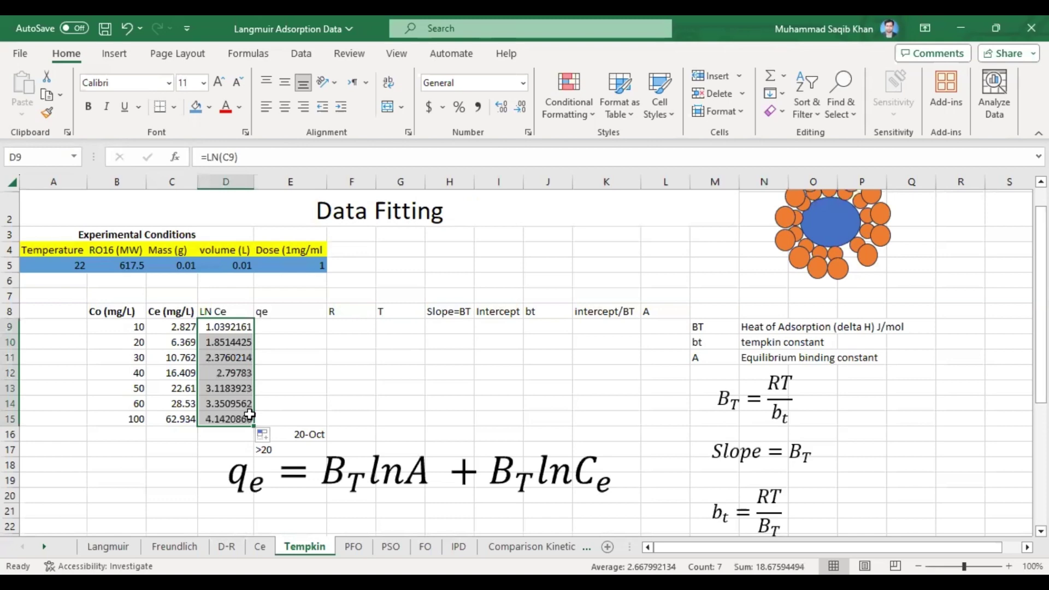
Clear the stray 20-Oct entry from cell E16 below the qe column
{"action": "left_click", "coordinate": [305, 434]}
{"action": "key", "text": "Delete"}
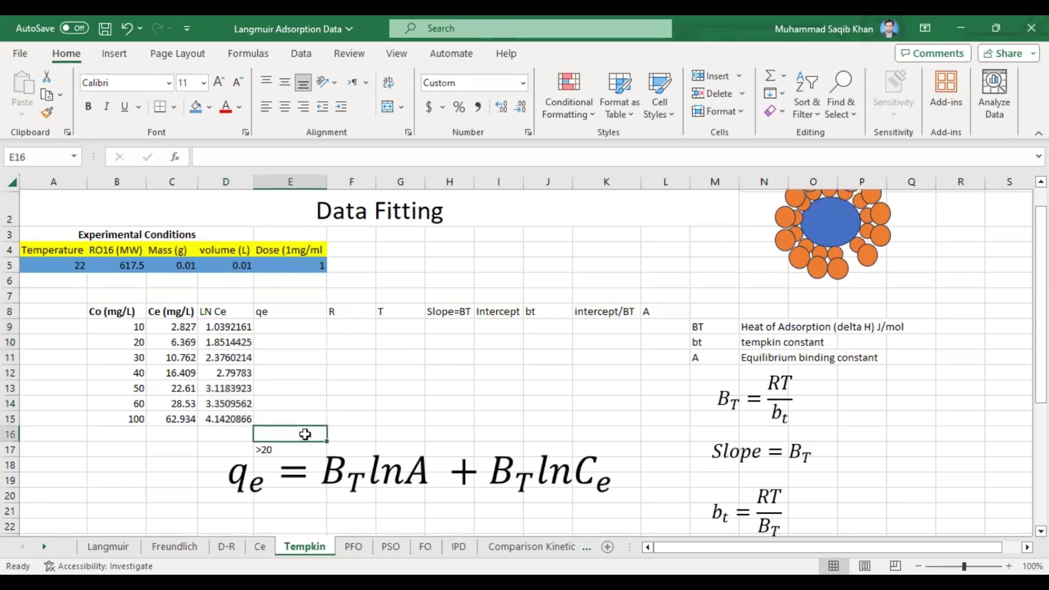
{"action": "left_click", "coordinate": [263, 448]}
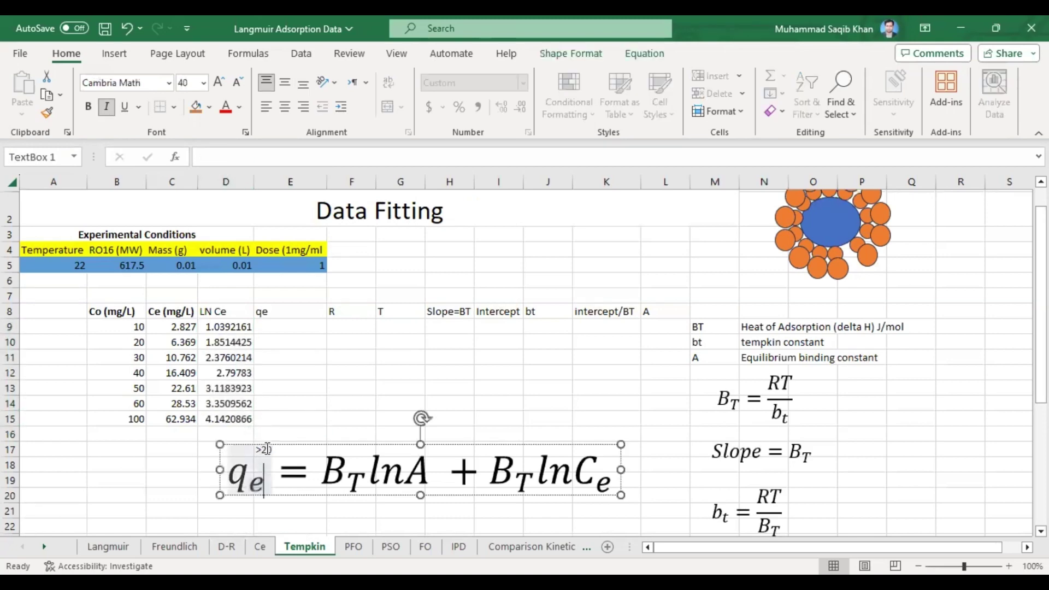
{"action": "left_click", "coordinate": [292, 371]}
{"action": "left_click", "coordinate": [280, 323]}
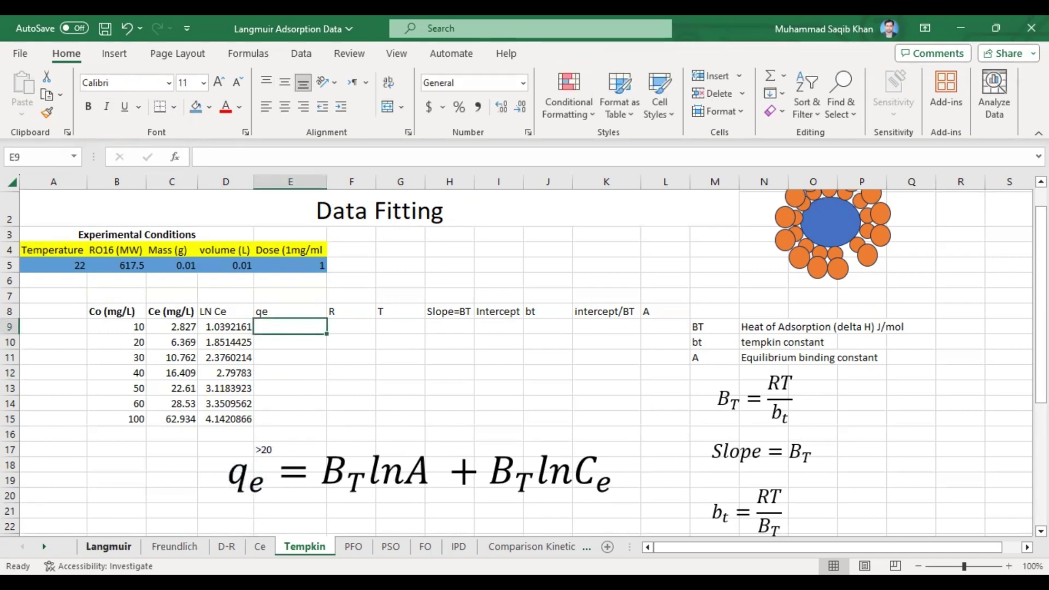
Copy the qe equation box from the Langmuir sheet and paste it above the table headers on the Tempkin sheet
{"action": "key", "text": "ctrl+Page_Up"}
{"action": "key", "text": "ctrl+Page_Up"}
{"action": "key", "text": "ctrl+Page_Up"}
{"action": "key", "text": "ctrl+Page_Up"}
{"action": "left_click", "coordinate": [592, 478]}
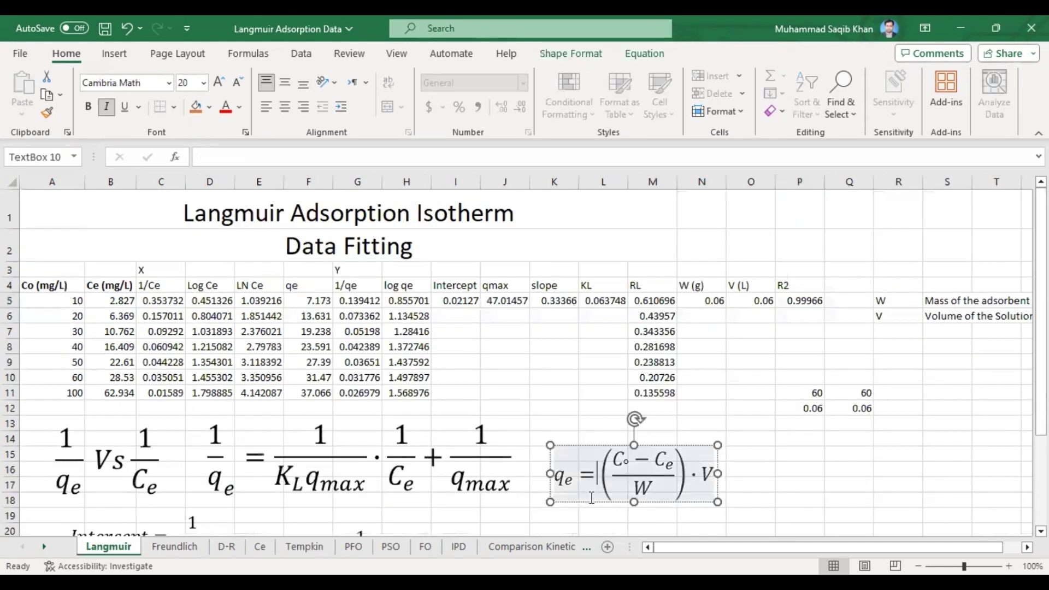
{"action": "left_click", "coordinate": [589, 502]}
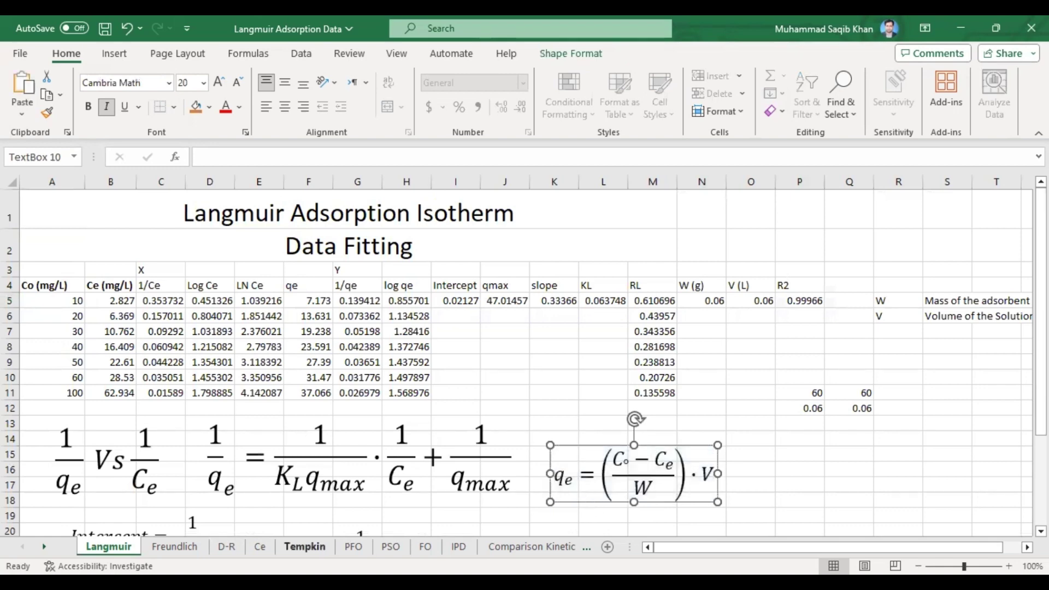
{"action": "left_click", "coordinate": [305, 546]}
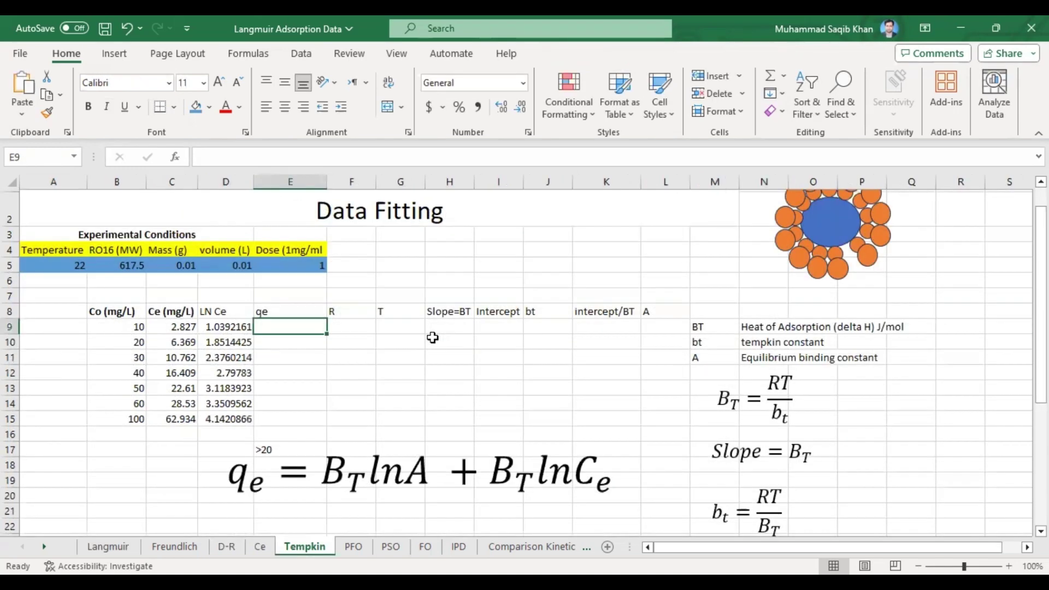
{"action": "left_click", "coordinate": [525, 245]}
{"action": "key", "text": "ctrl+v"}
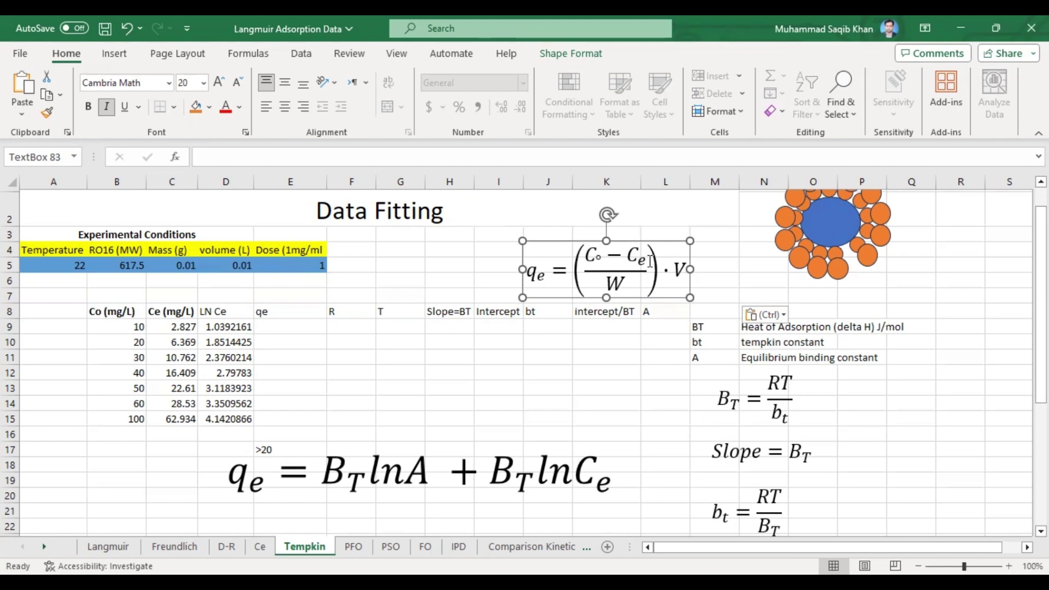
Calculate qe by entering =(B9-C9)*D5/C5 in E9 and filling the formula down to E15
{"action": "left_click", "coordinate": [295, 324]}
{"action": "type", "text": "="}
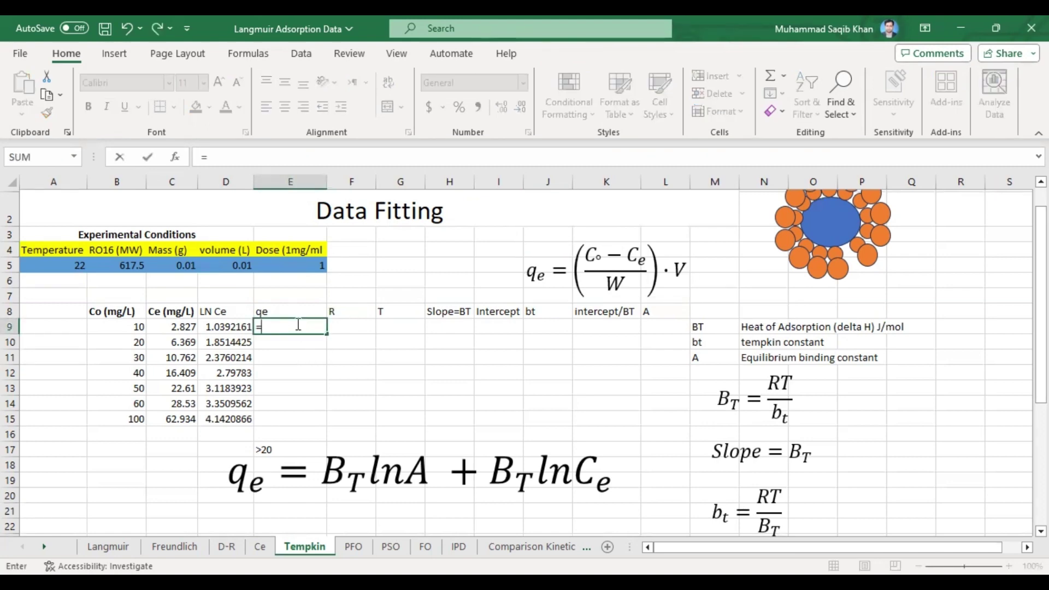
{"action": "type", "text": "("}
{"action": "left_click", "coordinate": [111, 325]}
{"action": "type", "text": "-"}
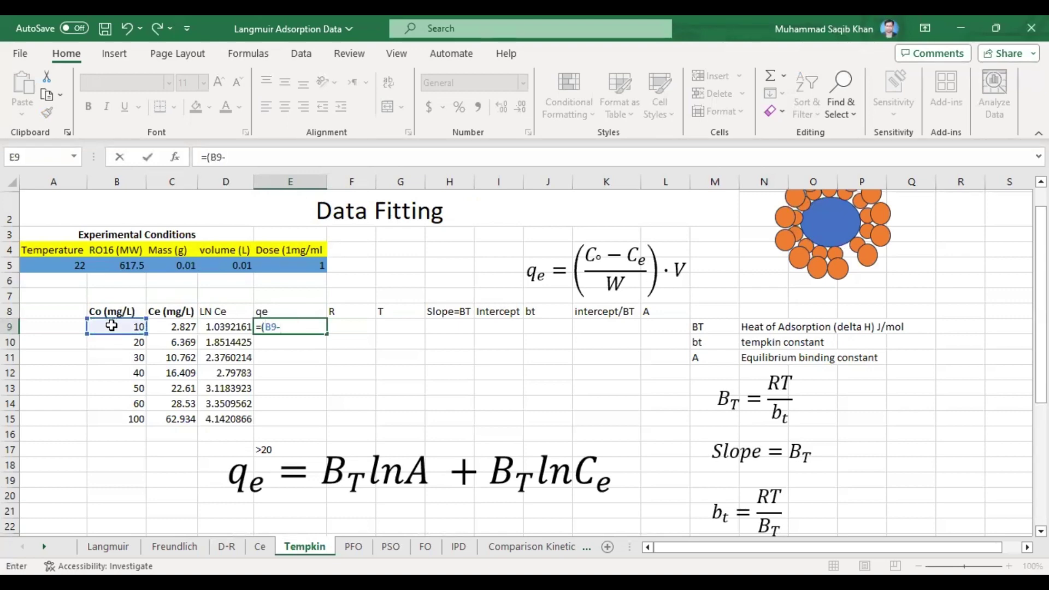
{"action": "left_click", "coordinate": [157, 326]}
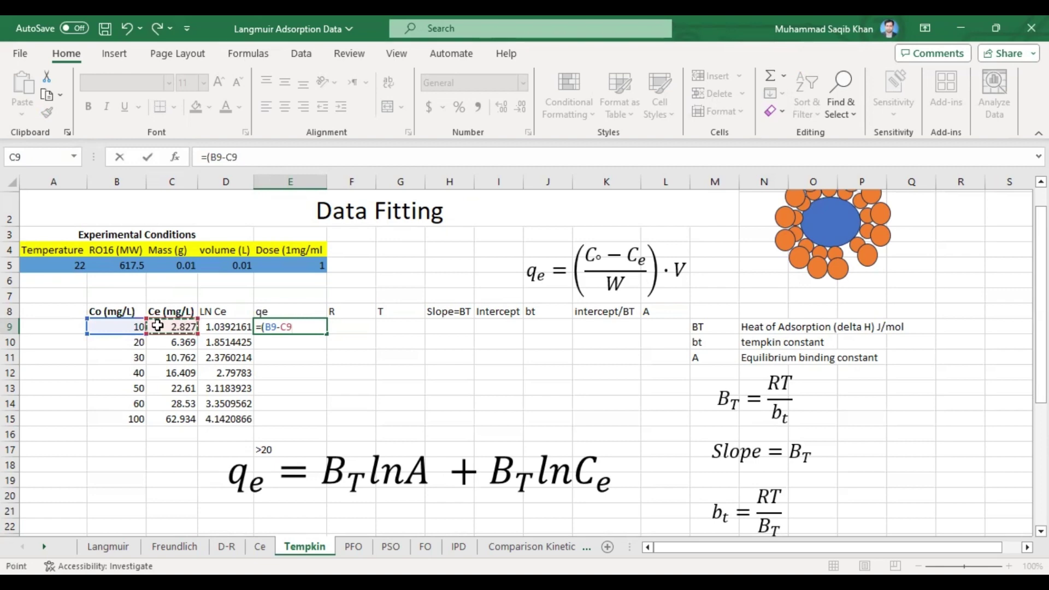
{"action": "type", "text": ")*"}
{"action": "left_click", "coordinate": [216, 267]}
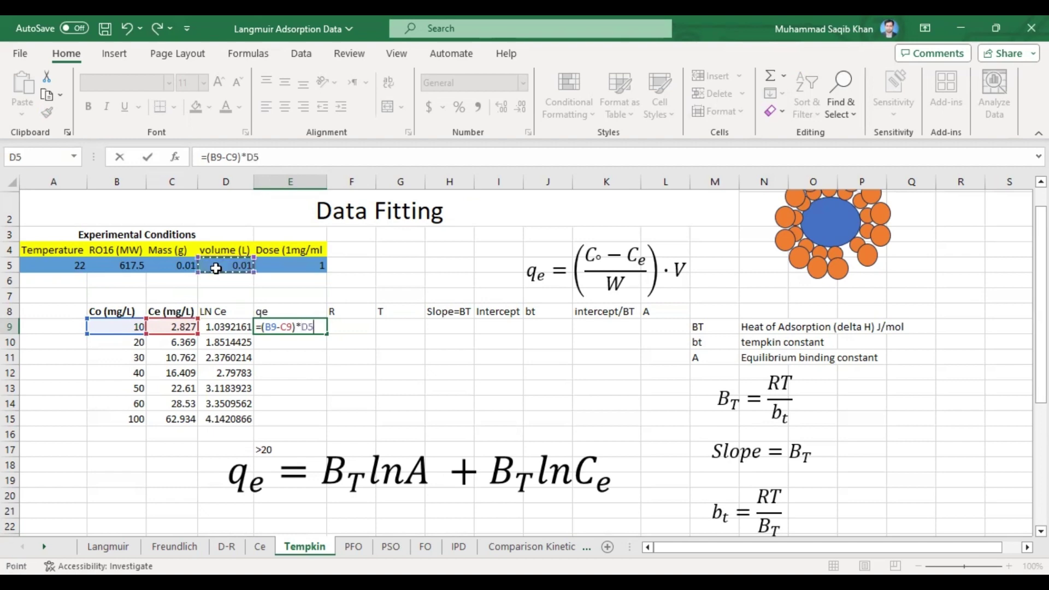
{"action": "type", "text": "/"}
{"action": "left_click", "coordinate": [283, 265]}
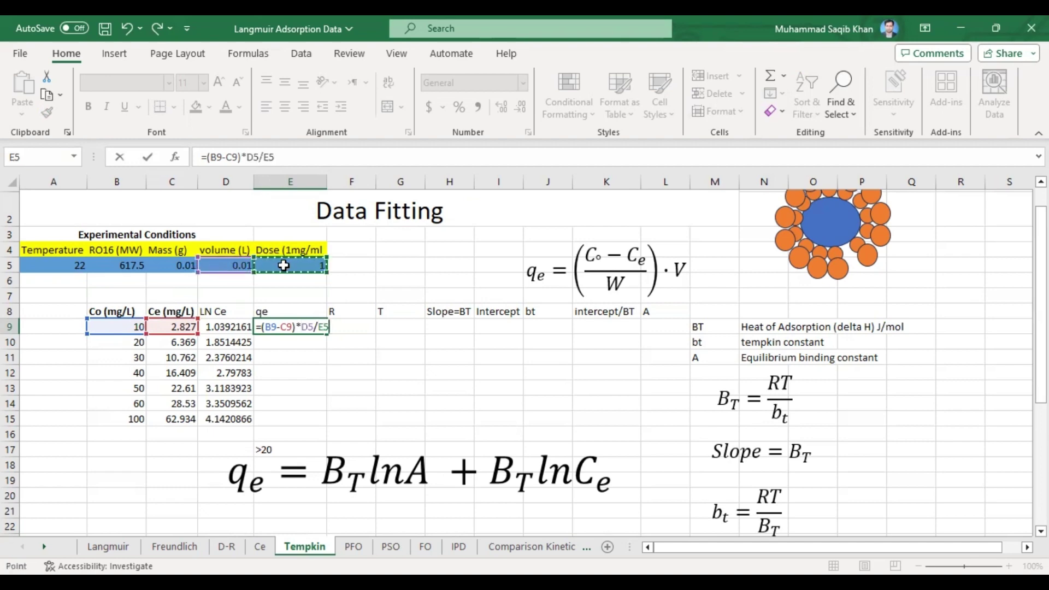
{"action": "left_click", "coordinate": [174, 267]}
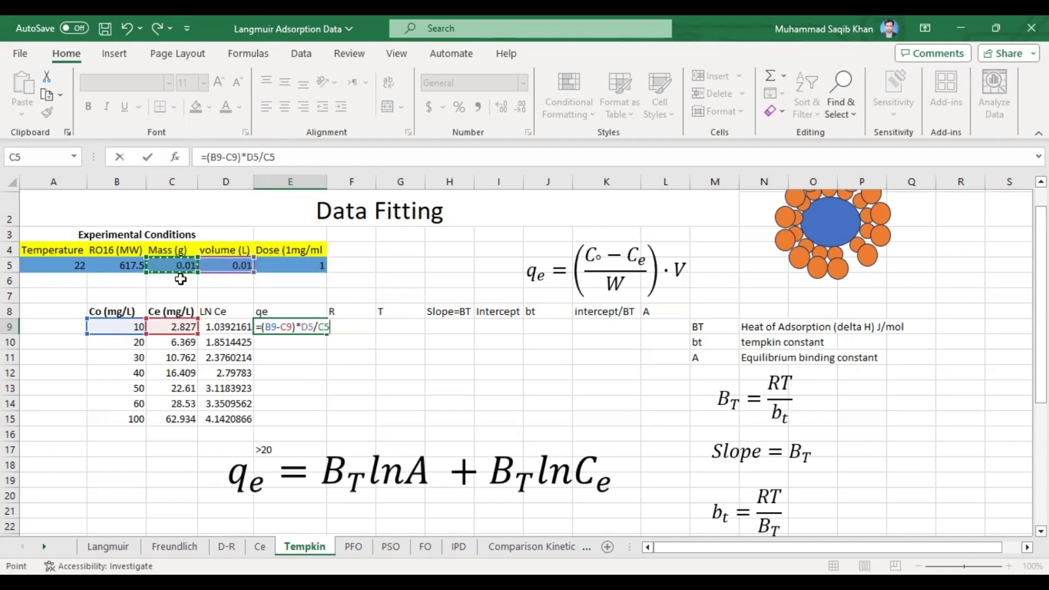
{"action": "key", "text": "Return"}
{"action": "left_click", "coordinate": [305, 324]}
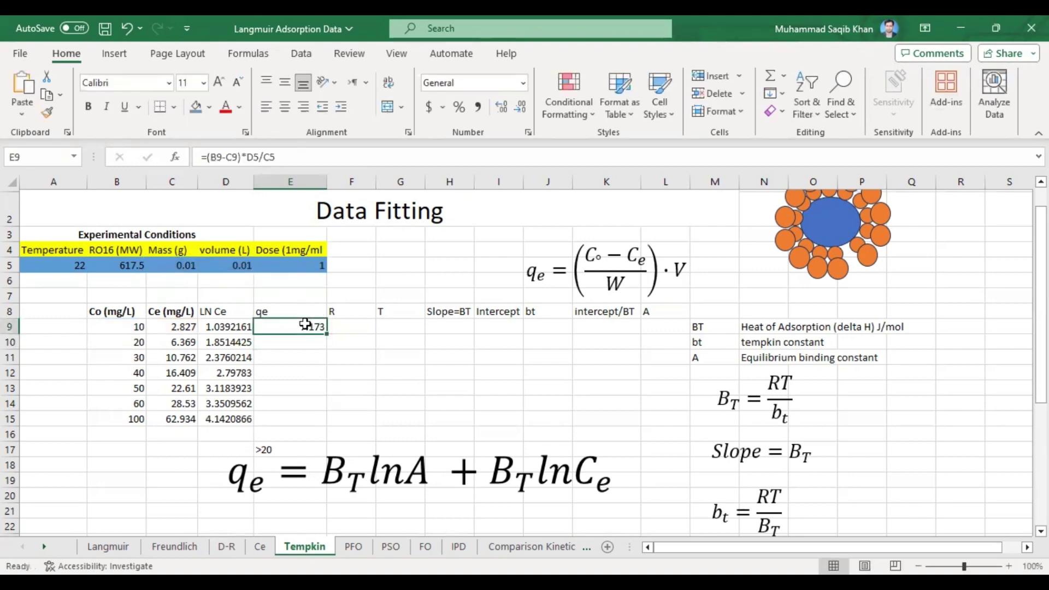
{"action": "left_click_drag", "start_coordinate": [329, 337], "coordinate": [327, 427]}
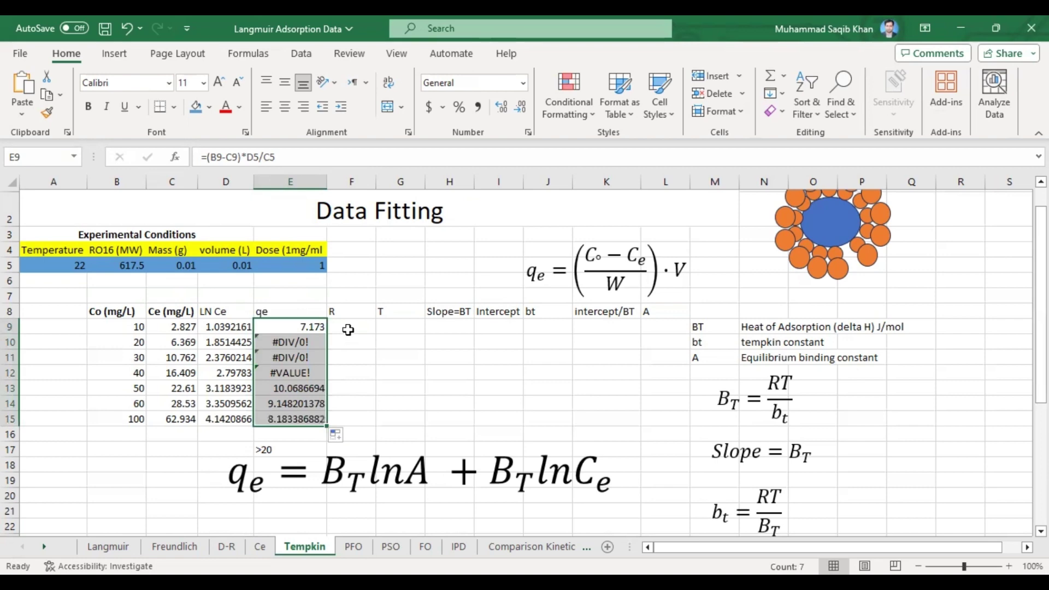
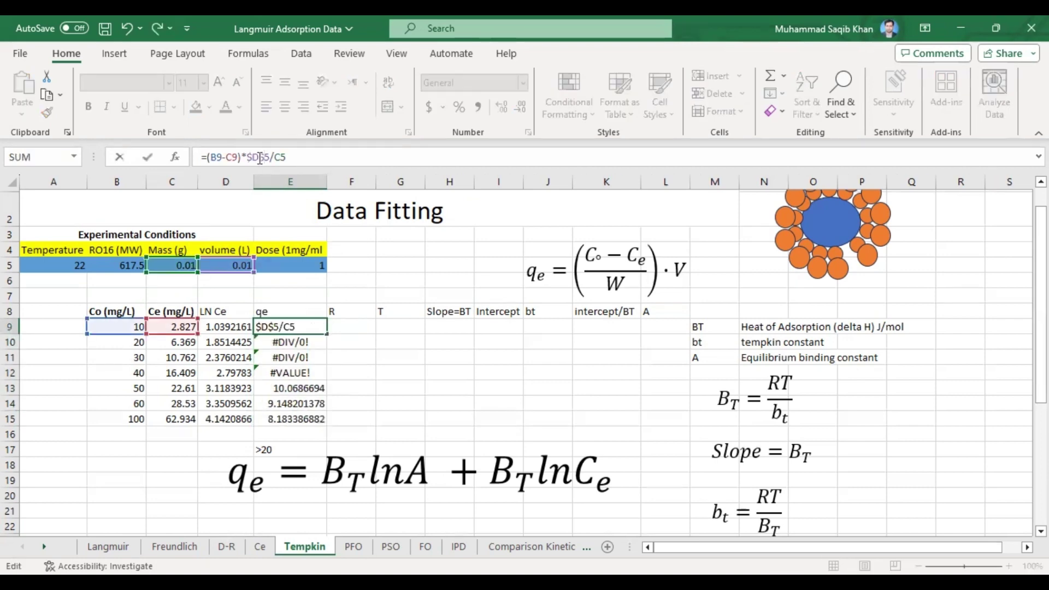
Make the volume and mass references absolute in E9 as =(B9-C9)*$D$5/$C$5 and refill the formula down to E15
{"action": "type", "text": "$C$"}
{"action": "key", "text": "Return"}
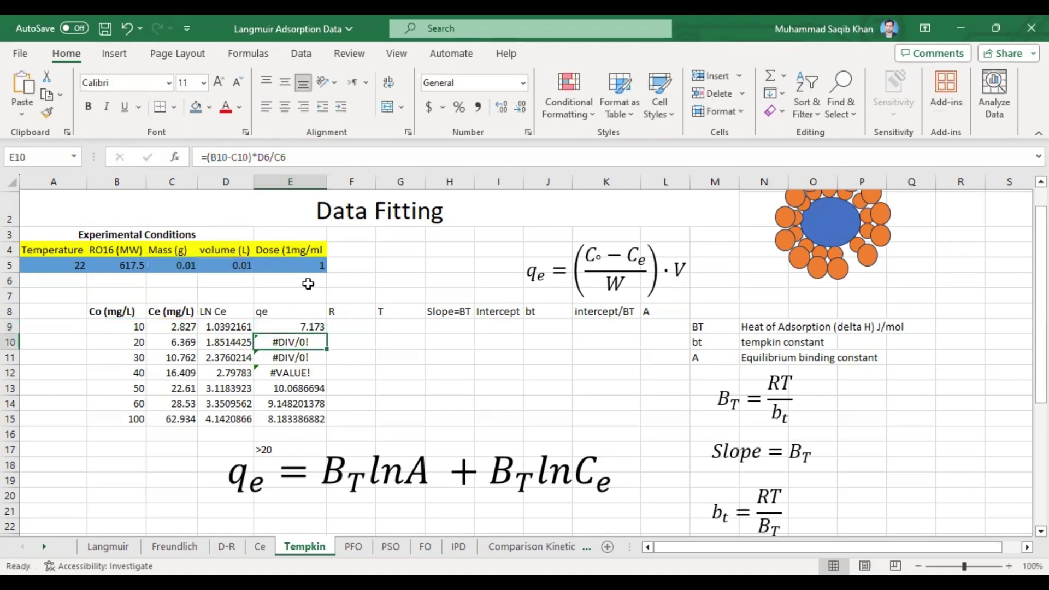
{"action": "left_click", "coordinate": [313, 327]}
{"action": "left_click_drag", "start_coordinate": [328, 335], "coordinate": [322, 424]}
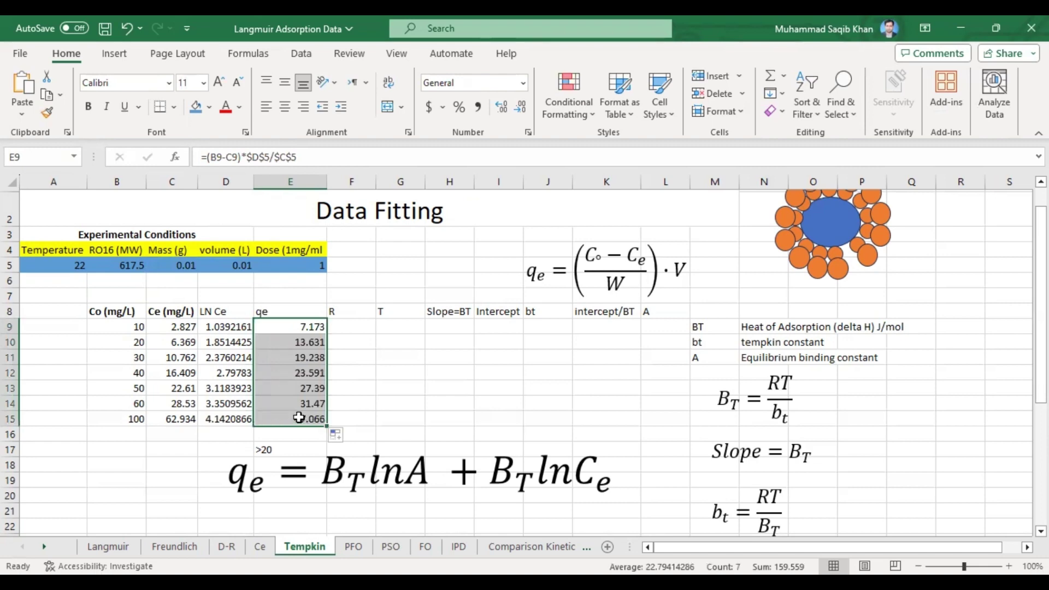
Enter the gas constant 8.314 in cell F9 under the R header
{"action": "left_click", "coordinate": [343, 325]}
{"action": "type", "text": "8"}
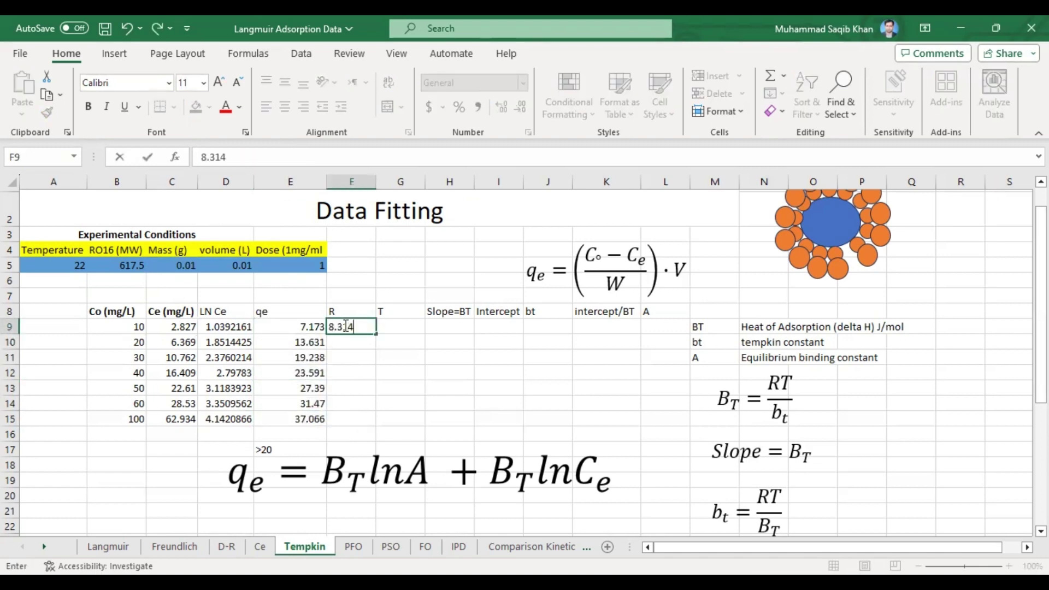
{"action": "type", "text": ".314"}
{"action": "key", "text": "Return"}
{"action": "left_click", "coordinate": [346, 330]}
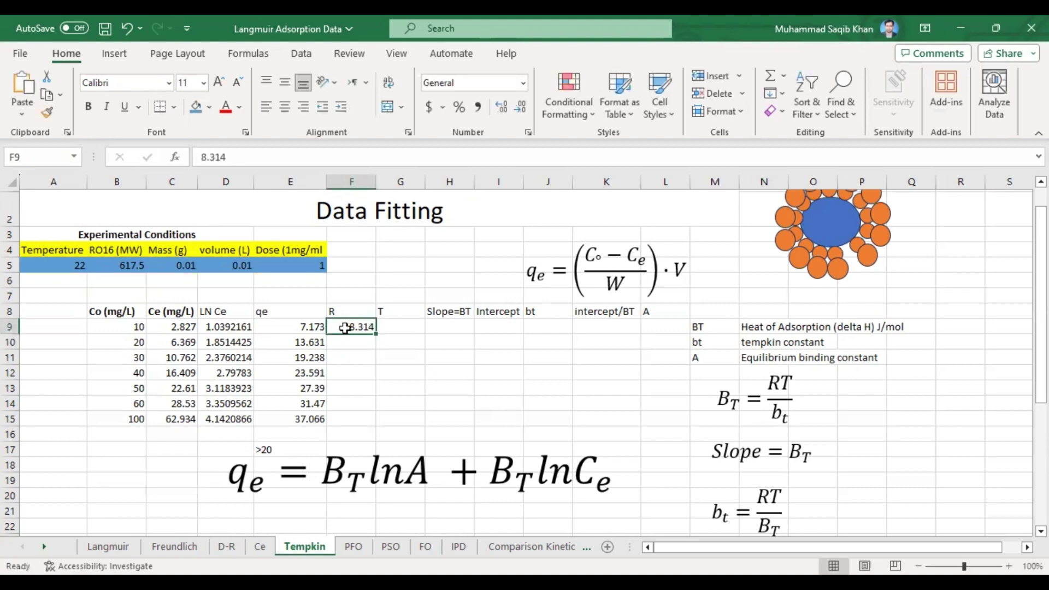
Rename the T header in G8 to T (K) and calculate the temperature in G9 with =A5+273.15
{"action": "left_click", "coordinate": [393, 327]}
{"action": "key", "text": "Up"}
{"action": "key", "text": "F2"}
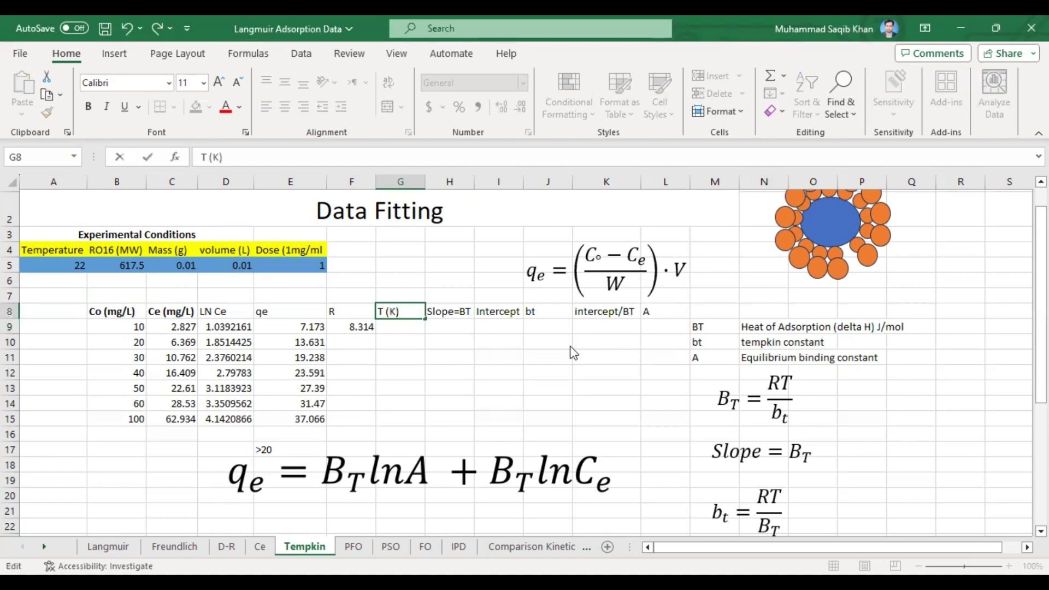
{"action": "left_click", "coordinate": [400, 328]}
{"action": "type", "text": "="}
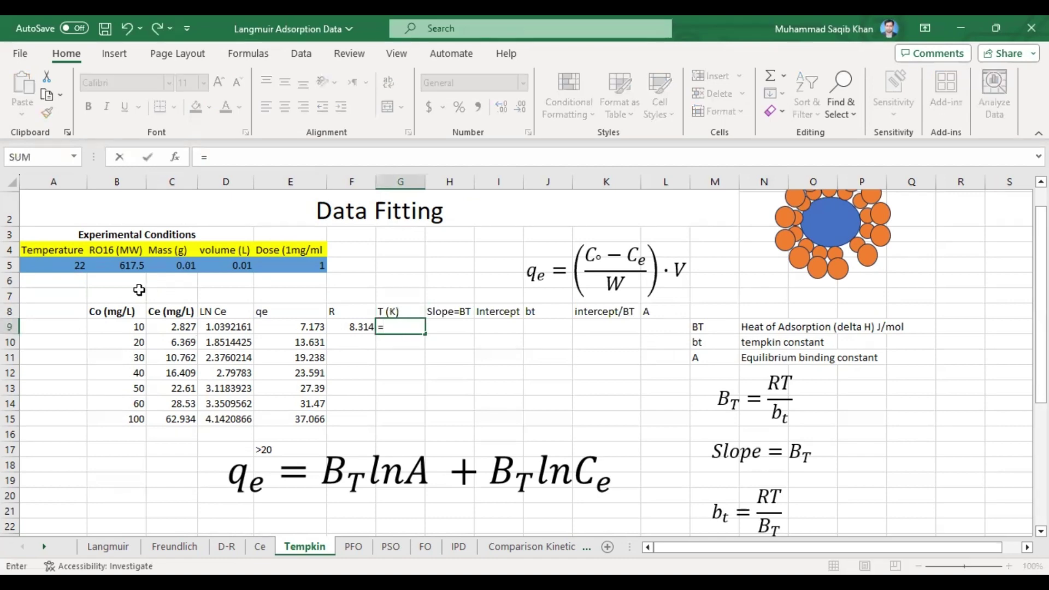
{"action": "left_click", "coordinate": [68, 266]}
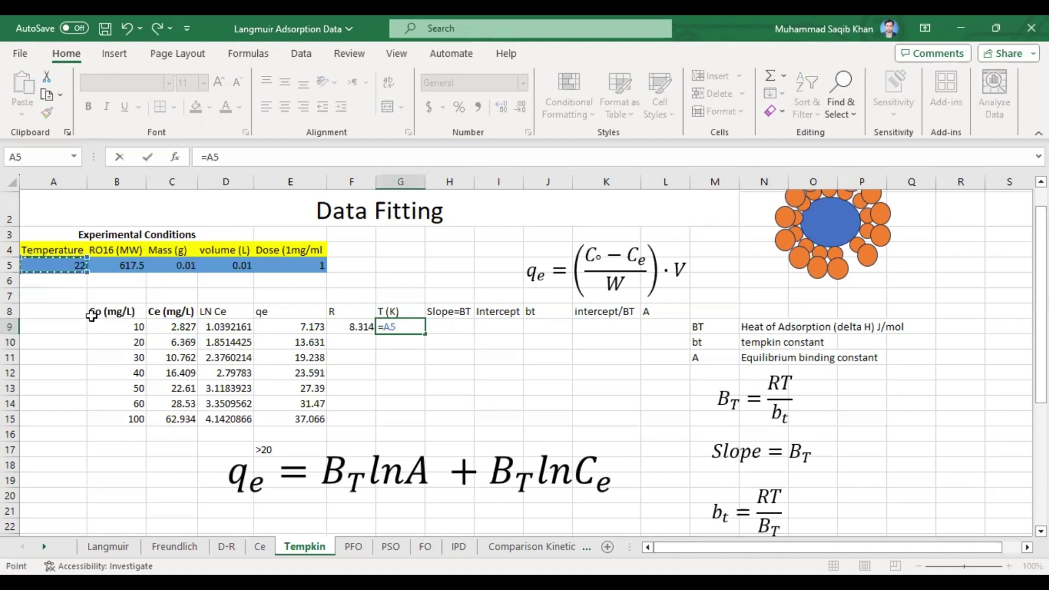
{"action": "type", "text": "+273."}
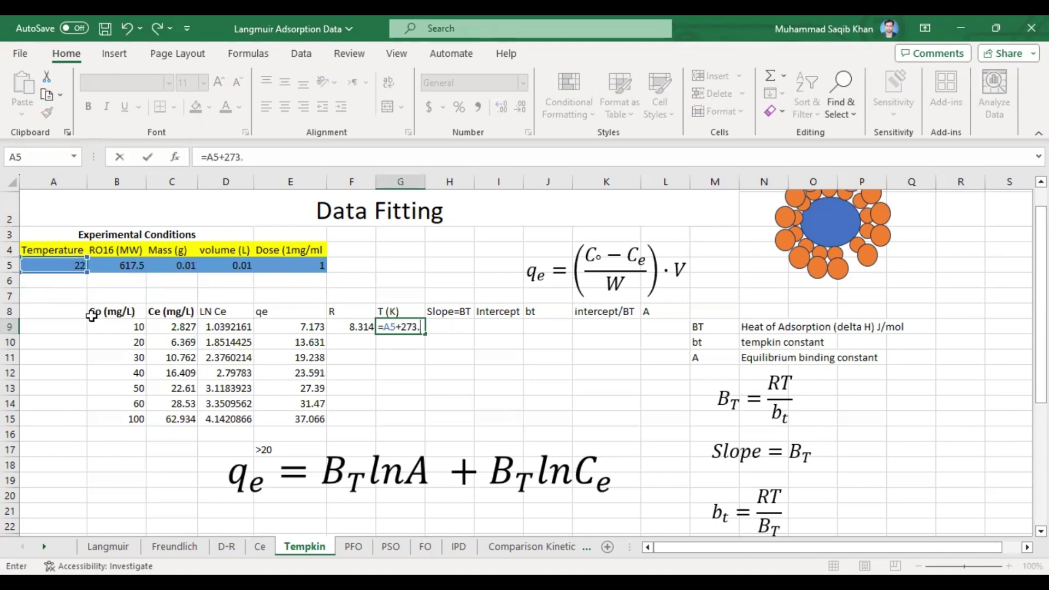
{"action": "type", "text": "15"}
{"action": "key", "text": "Return"}
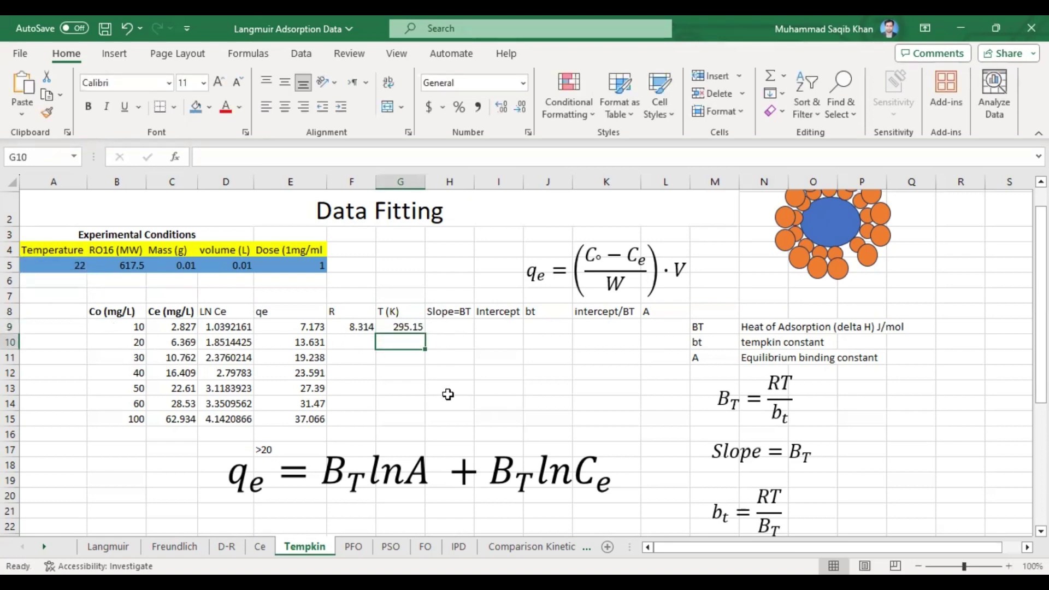
{"action": "left_click", "coordinate": [404, 474]}
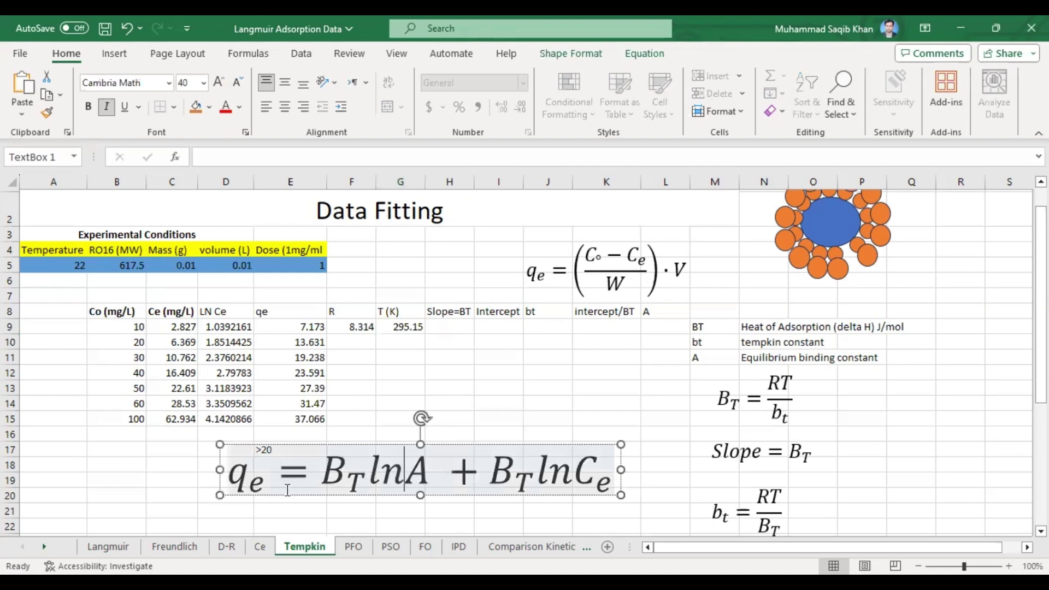
{"action": "key", "text": "Escape"}
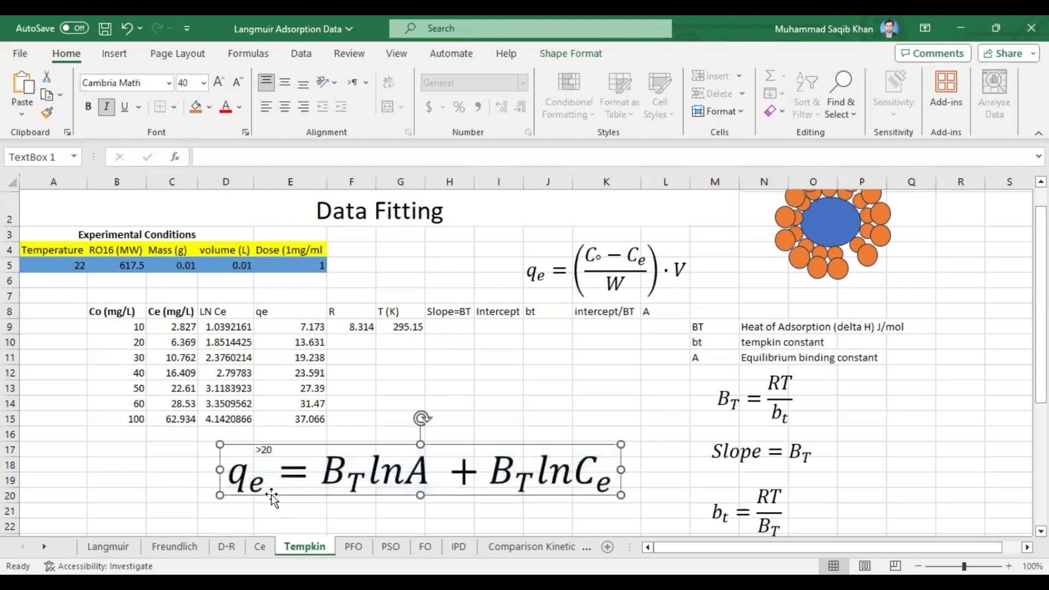
{"action": "double_click", "coordinate": [234, 478]}
{"action": "left_click", "coordinate": [622, 469]}
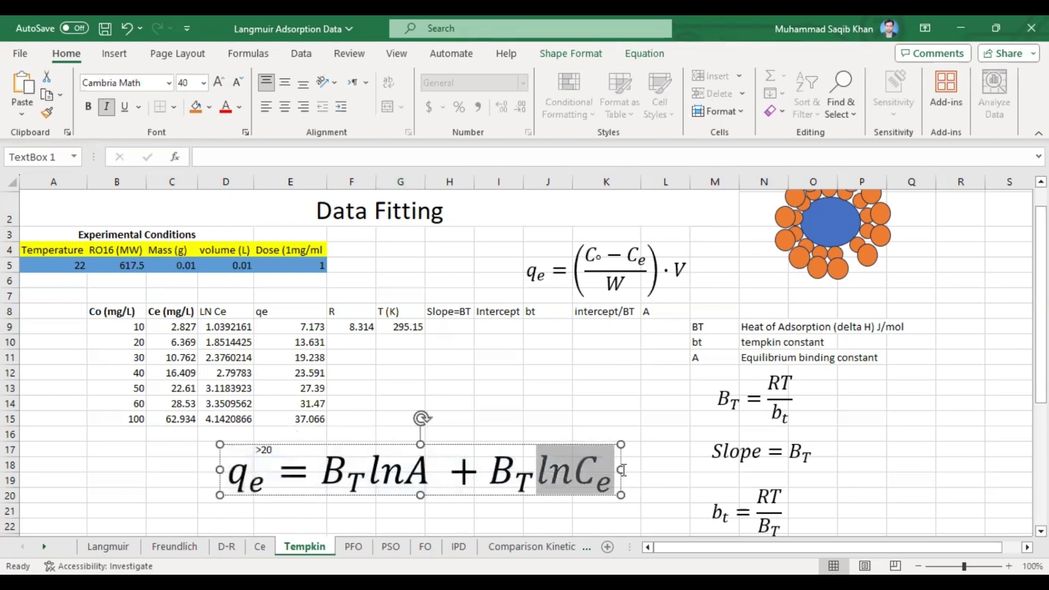
{"action": "key", "text": "Left"}
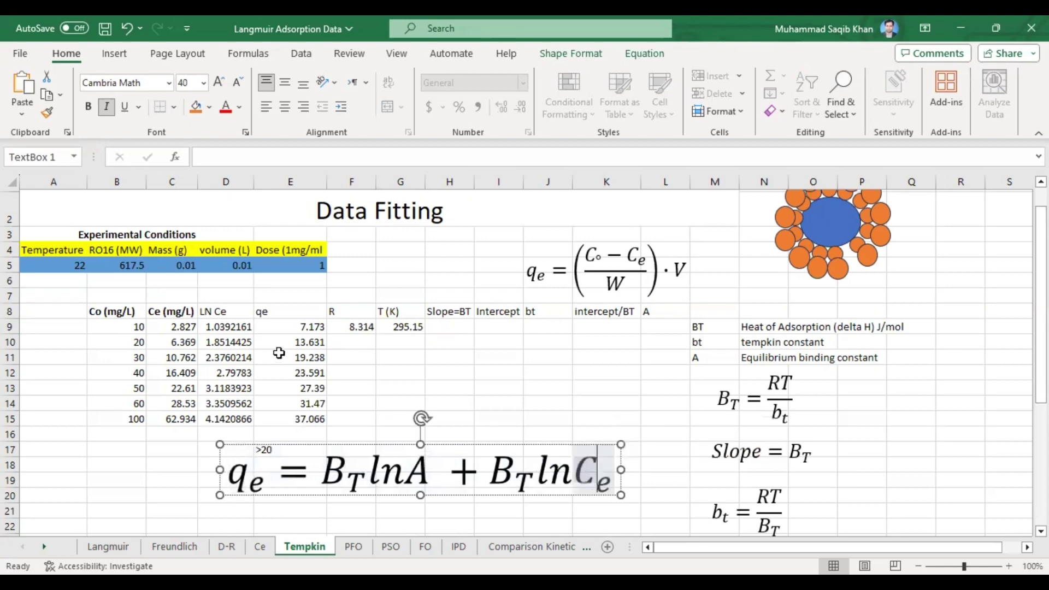
Copy the LN Ce and qe columns with headers (D8:E15) and paste them into Book1 in OriginPro, starting at the F(x)= row
{"action": "left_click_drag", "start_coordinate": [236, 314], "coordinate": [287, 420]}
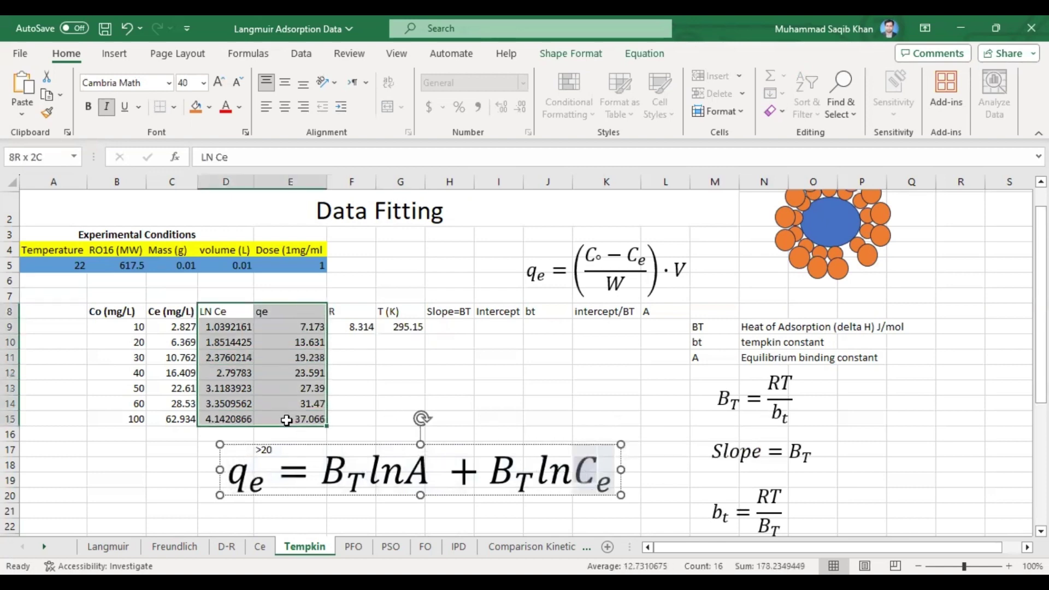
{"action": "key", "text": "ctrl+c"}
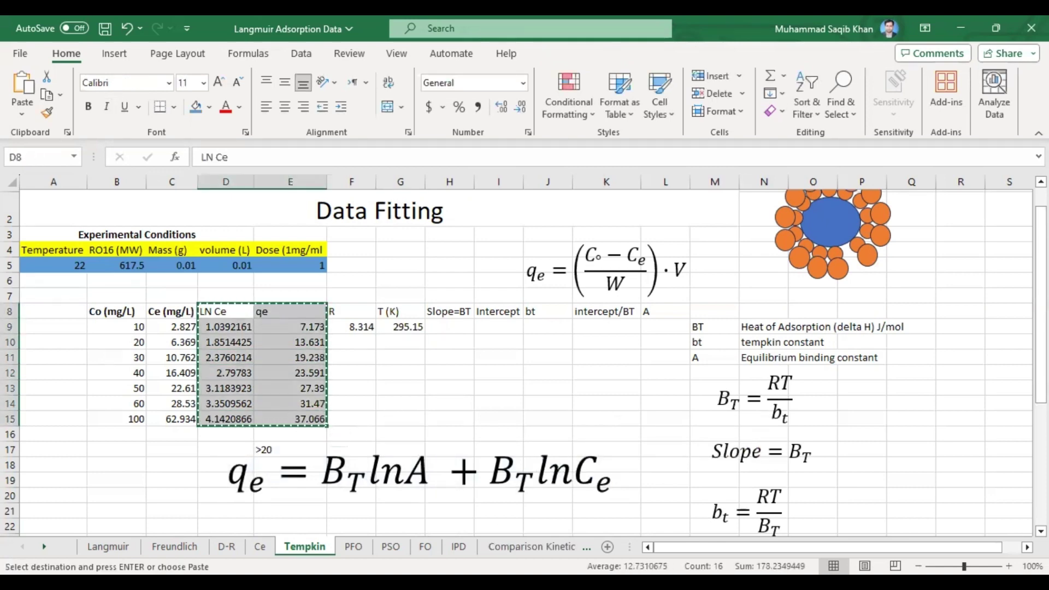
{"action": "key", "text": "alt+Tab"}
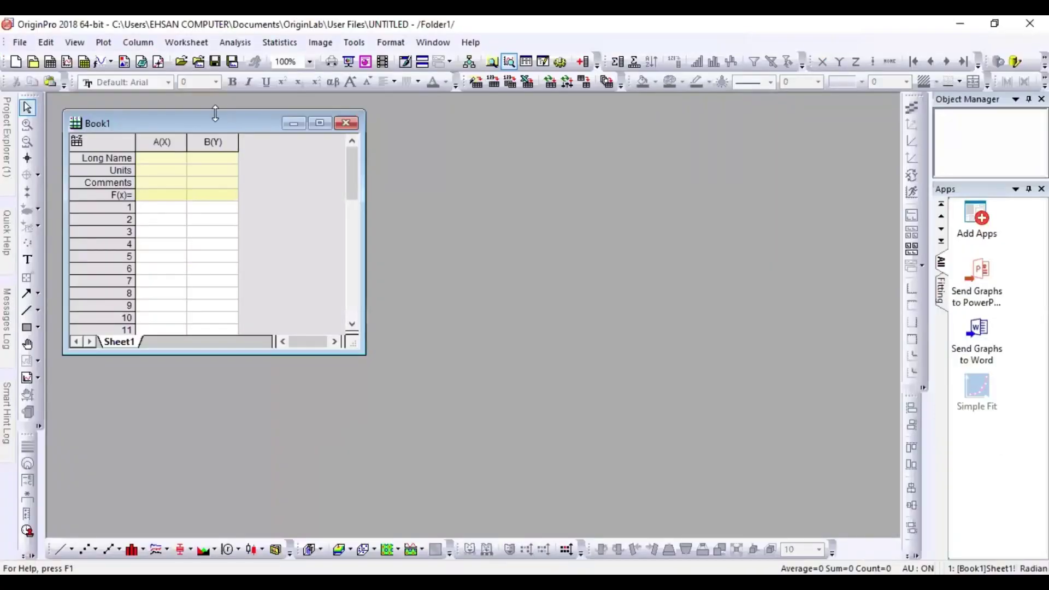
{"action": "left_click", "coordinate": [157, 195]}
{"action": "key", "text": "ctrl+v"}
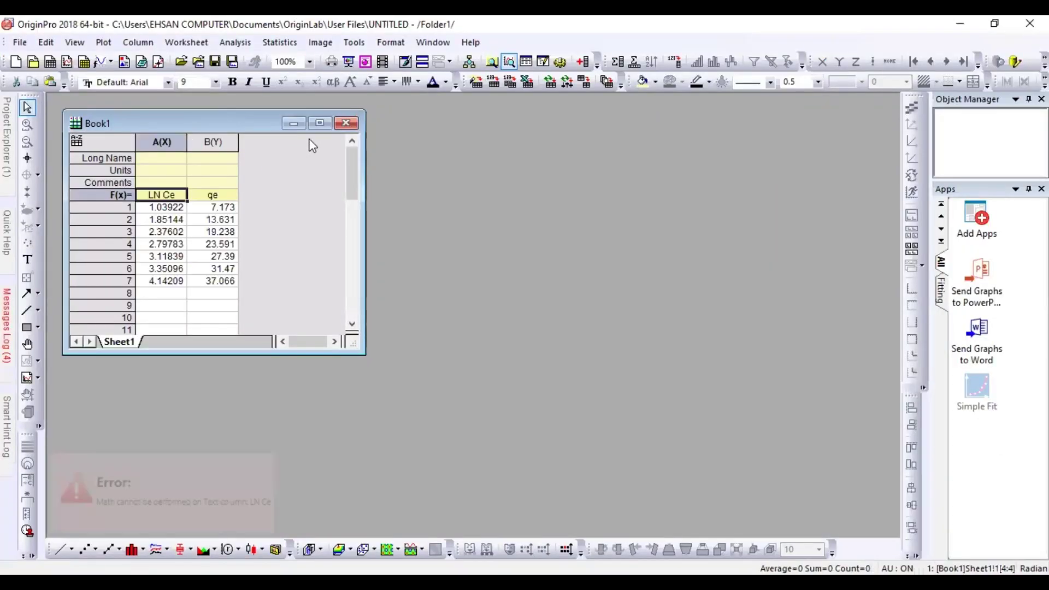
Maximize Book1, move the LN Ce and qe labels to the Long Name row, and plot both columns as a scatter graph
{"action": "left_click", "coordinate": [320, 123]}
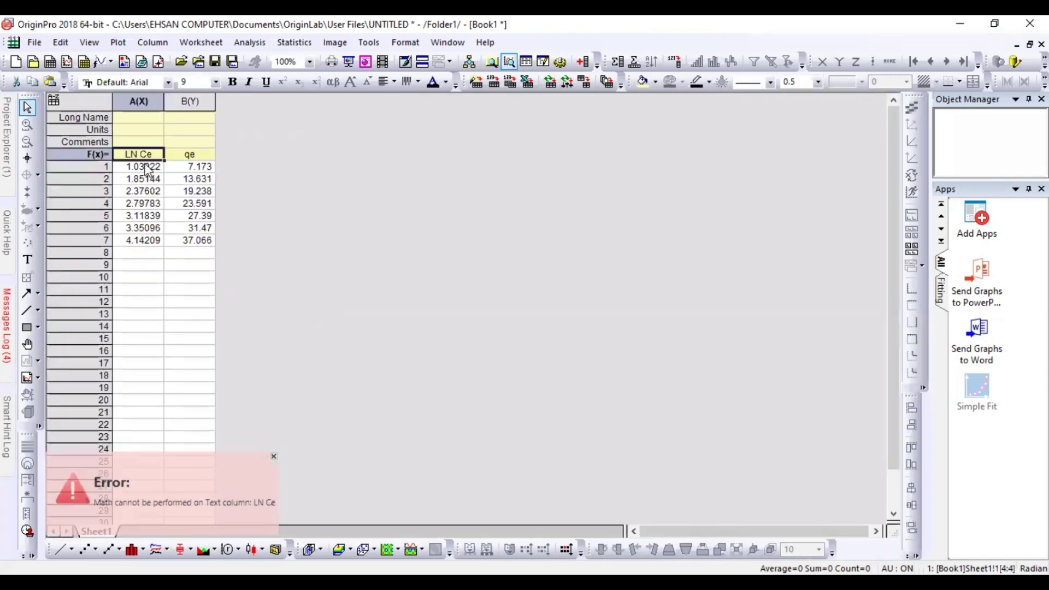
{"action": "left_click_drag", "start_coordinate": [143, 154], "coordinate": [149, 125]}
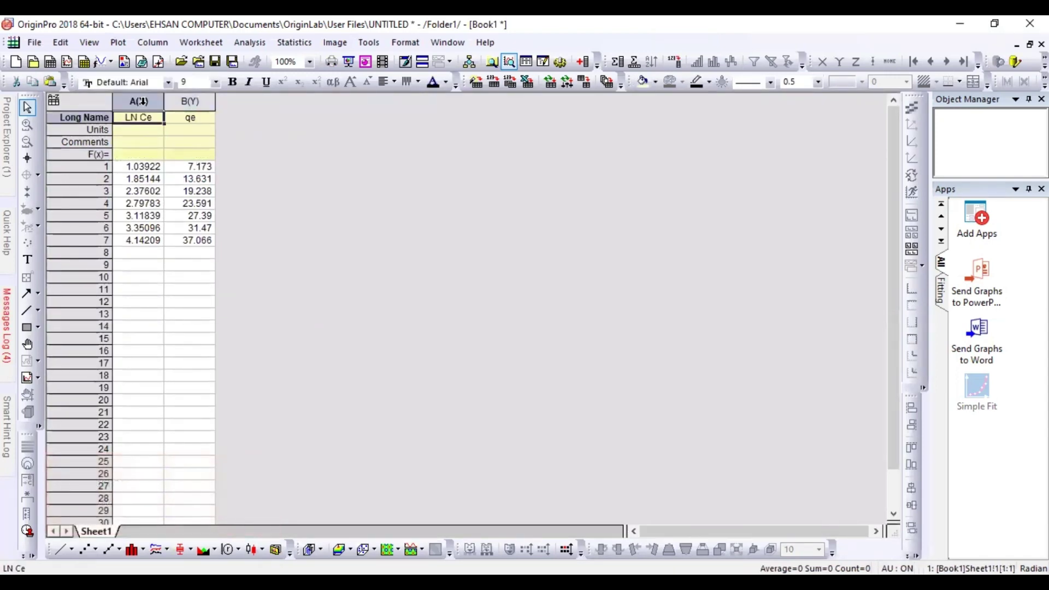
{"action": "key", "text": "ctrl+a"}
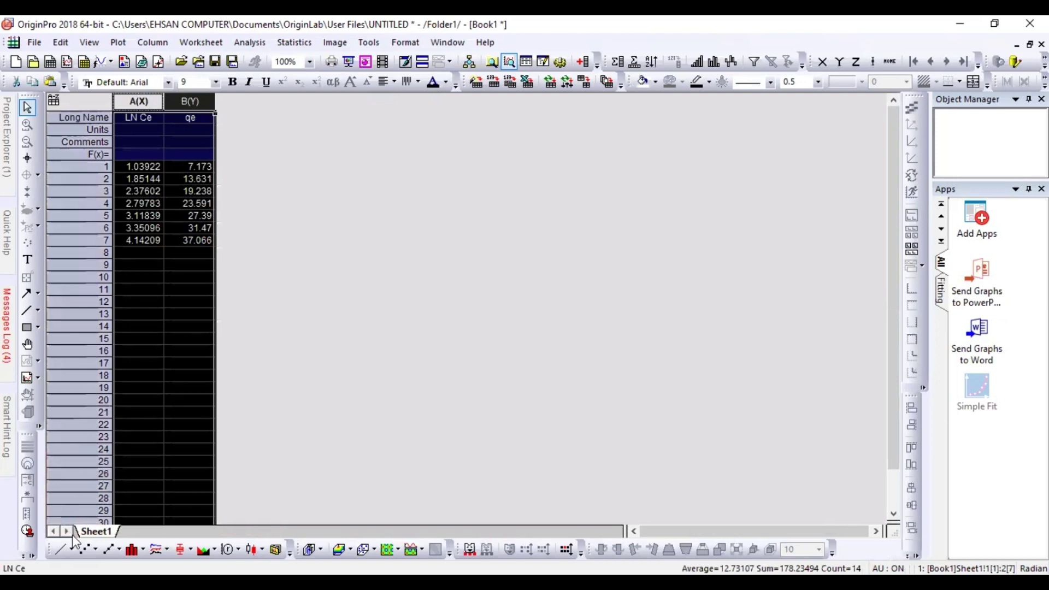
{"action": "left_click", "coordinate": [86, 549]}
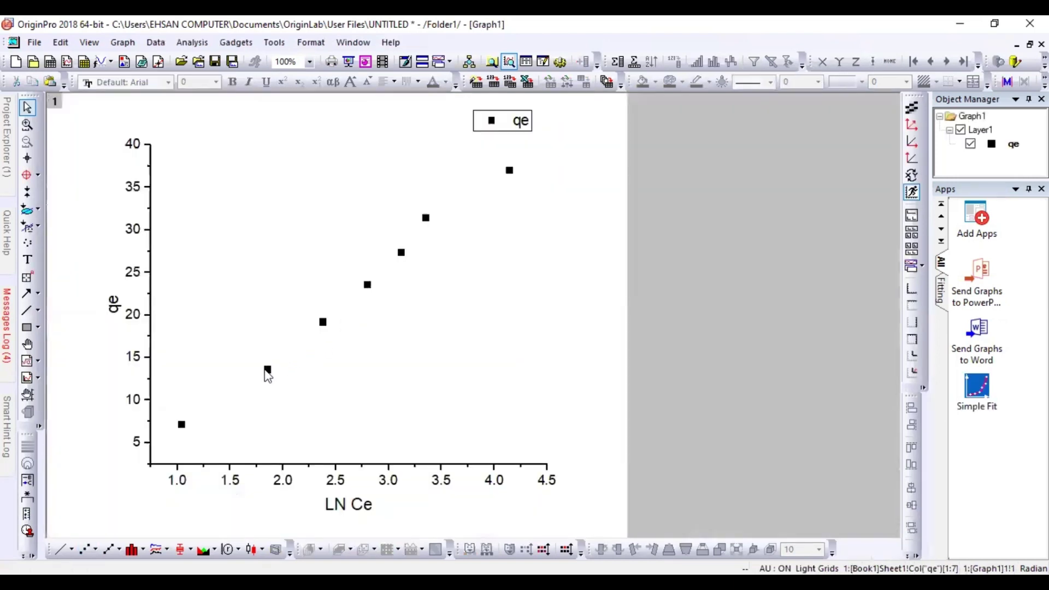
Apply a linear fit to the qe versus LN Ce data points on the scatter graph
{"action": "left_click", "coordinate": [267, 372]}
{"action": "left_click", "coordinate": [191, 43]}
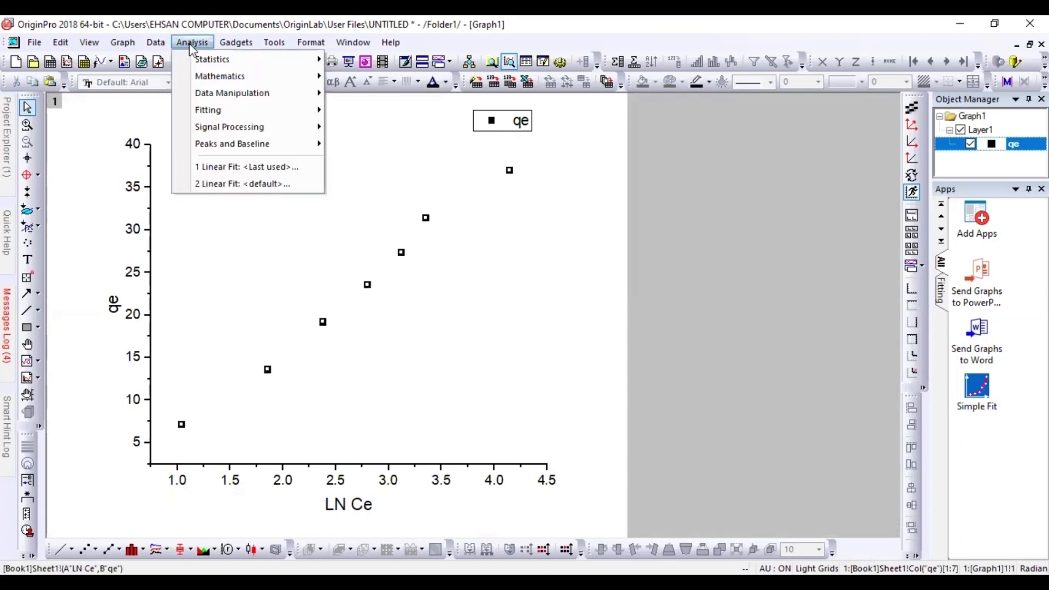
{"action": "mouse_move", "coordinate": [233, 111]}
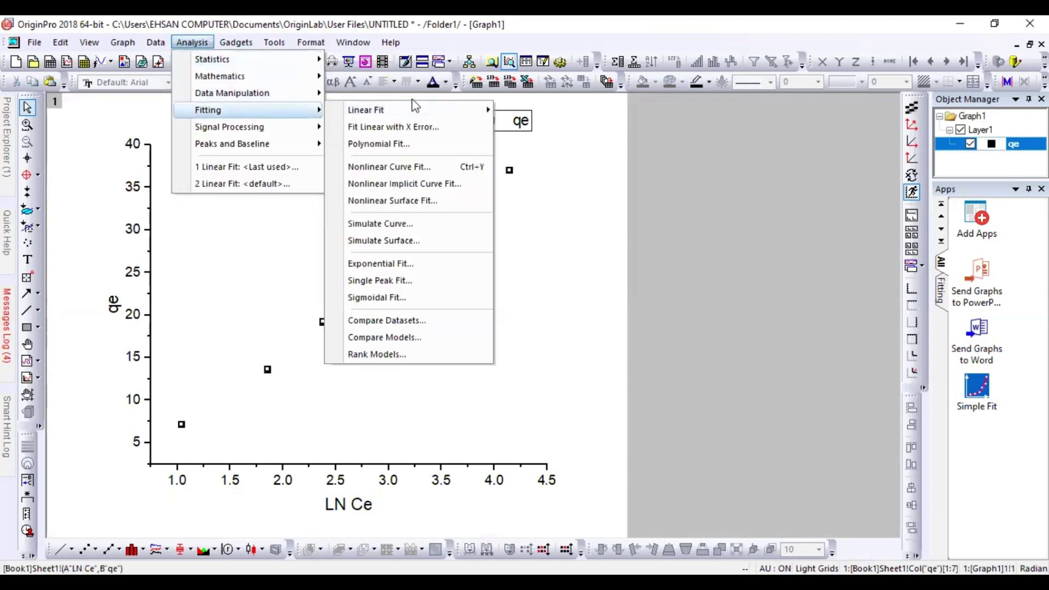
{"action": "mouse_move", "coordinate": [409, 108]}
{"action": "left_click", "coordinate": [519, 132]}
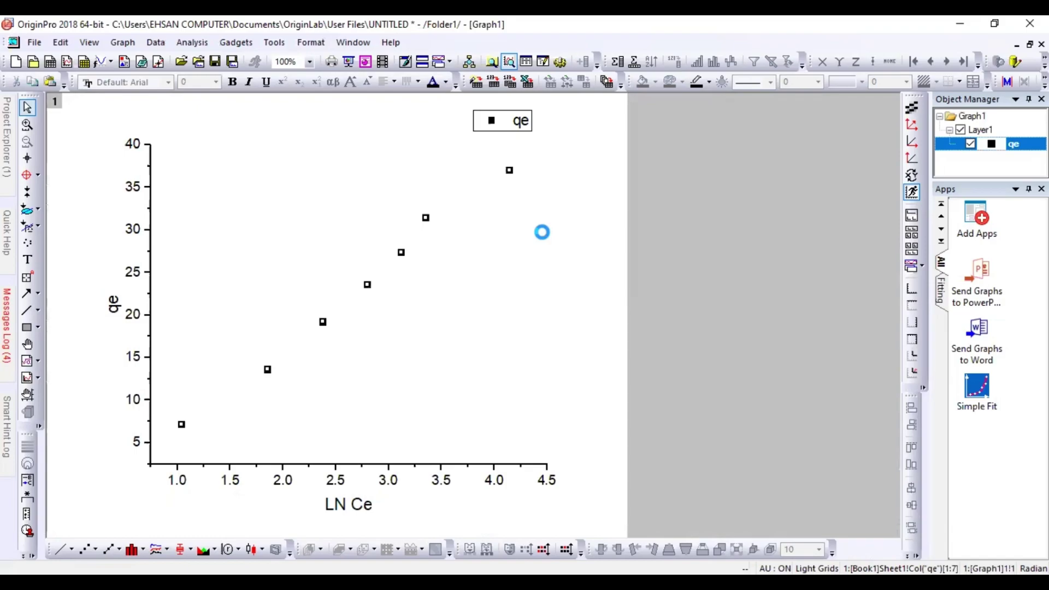
{"action": "key", "text": "alt+Tab"}
{"action": "key", "text": "alt+Tab"}
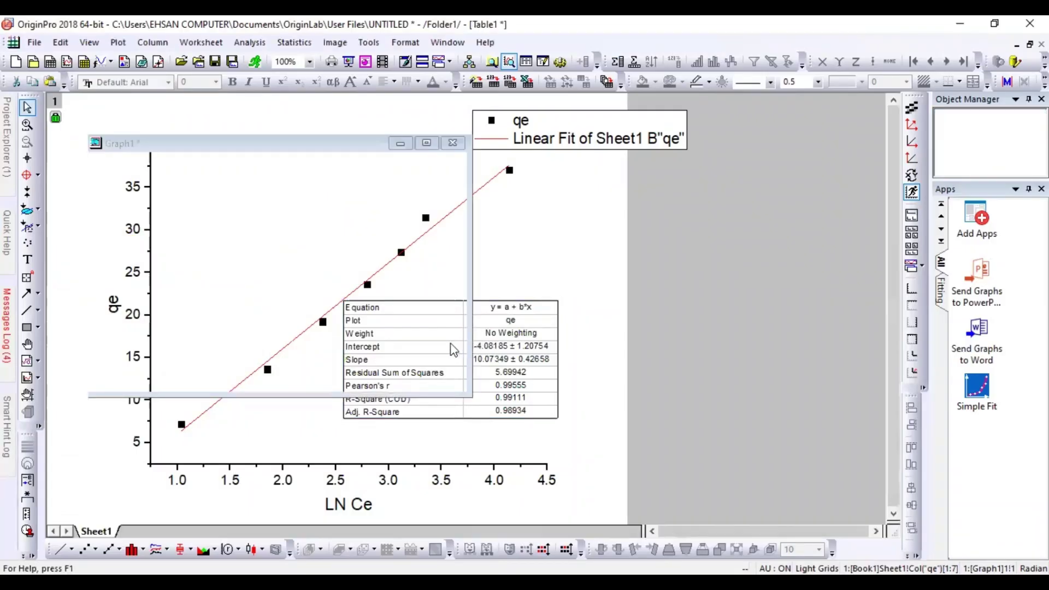
Copy the Intercept and Slope values from the graph's fit results table and paste them into I9:I10 of the Tempkin sheet in Excel
{"action": "double_click", "coordinate": [469, 350]}
{"action": "left_click_drag", "start_coordinate": [223, 178], "coordinate": [223, 191]}
{"action": "right_click", "coordinate": [199, 193]}
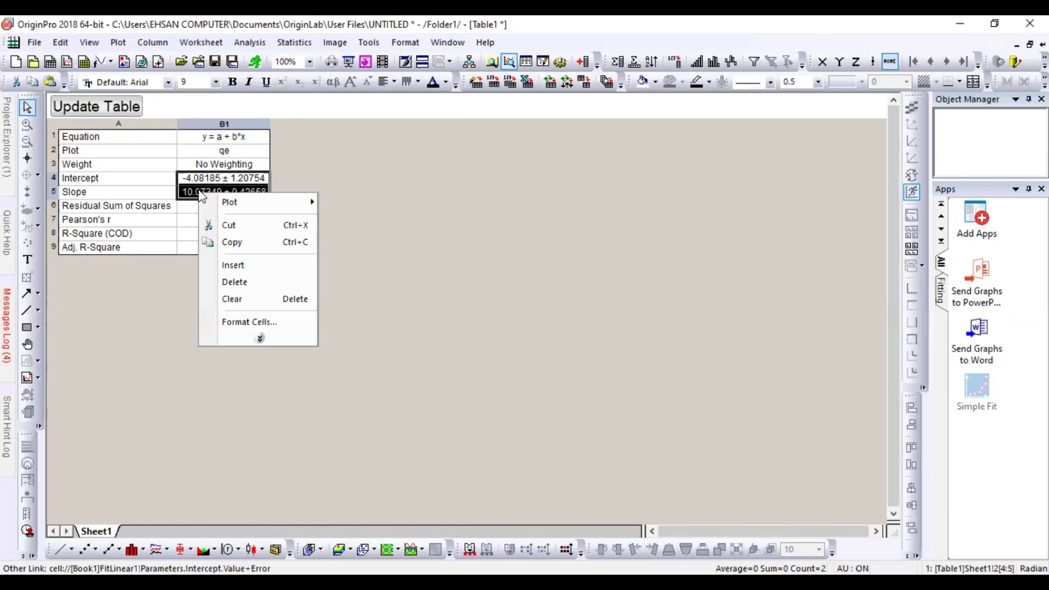
{"action": "left_click", "coordinate": [229, 242]}
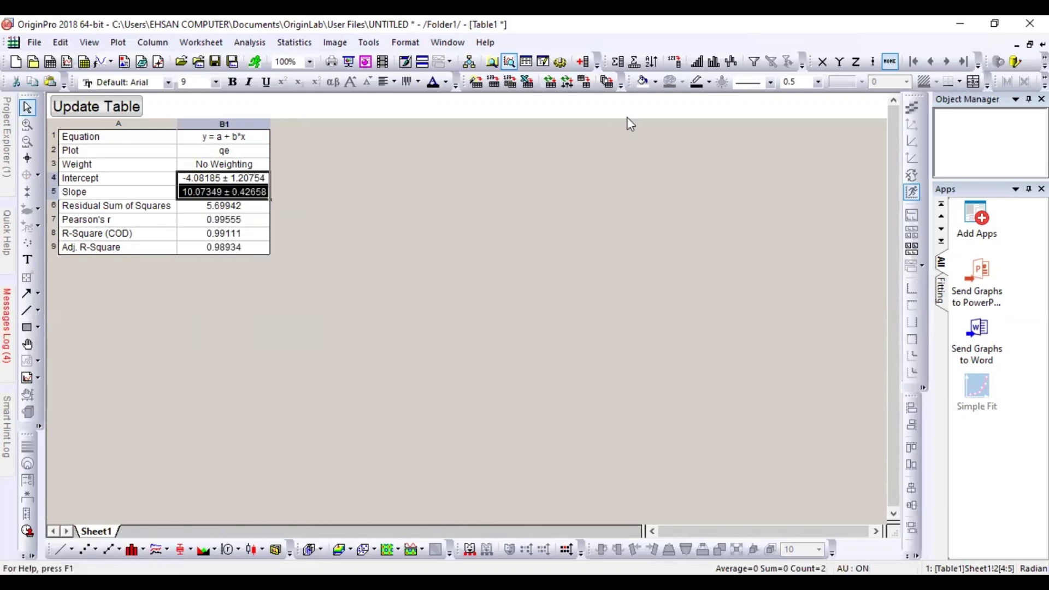
{"action": "left_click", "coordinate": [959, 28]}
{"action": "left_click_drag", "start_coordinate": [498, 388], "coordinate": [501, 330]}
{"action": "left_click", "coordinate": [500, 330]}
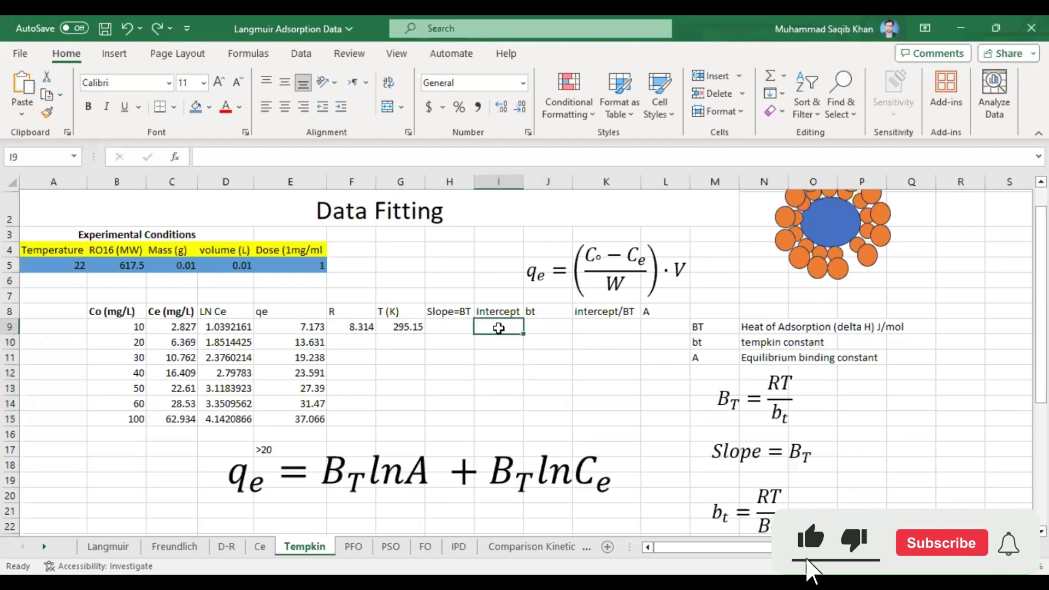
{"action": "key", "text": "ctrl+v"}
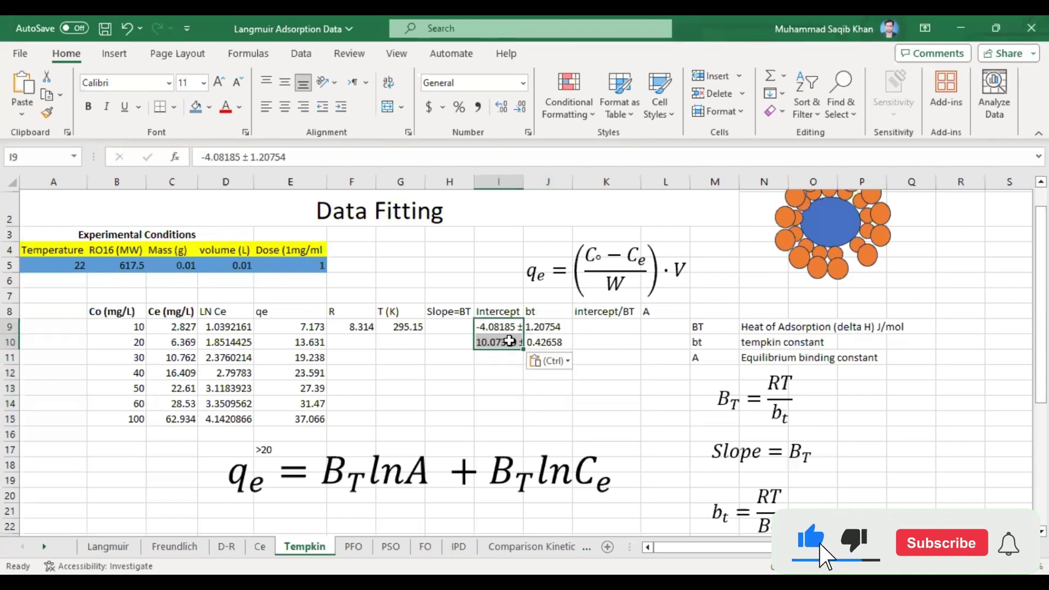
Remove the ± error from the intercept in I9, leaving only -4.08185
{"action": "double_click", "coordinate": [481, 328]}
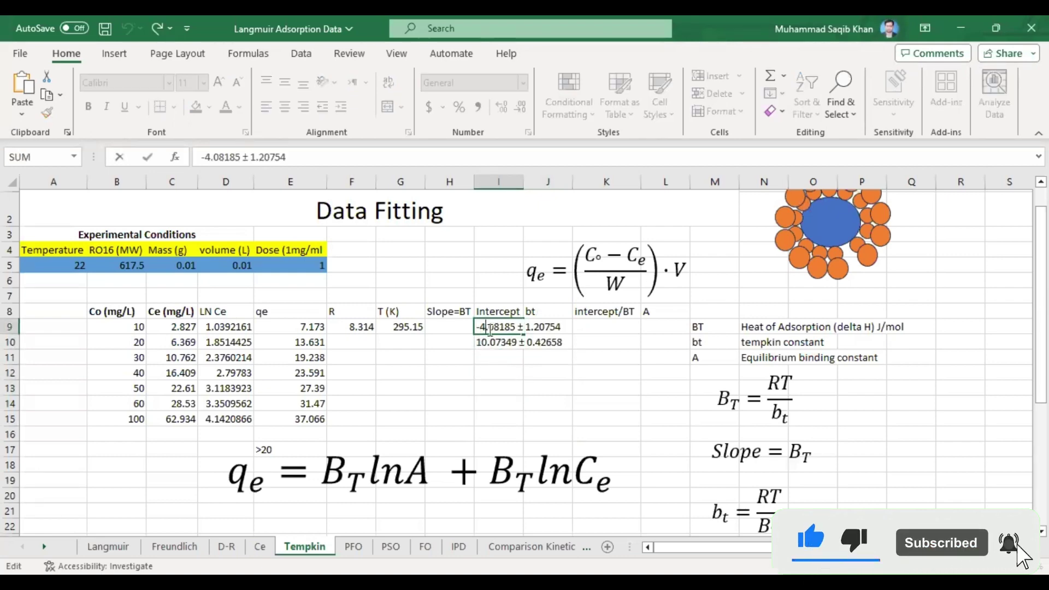
{"action": "left_click", "coordinate": [516, 328]}
{"action": "key", "text": "Delete"}
{"action": "key", "text": "Delete"}
{"action": "key", "text": "Delete"}
{"action": "key", "text": "Delete"}
{"action": "key", "text": "Delete"}
{"action": "key", "text": "Delete"}
{"action": "key", "text": "Delete"}
{"action": "key", "text": "Delete"}
{"action": "key", "text": "Delete"}
{"action": "key", "text": "Delete"}
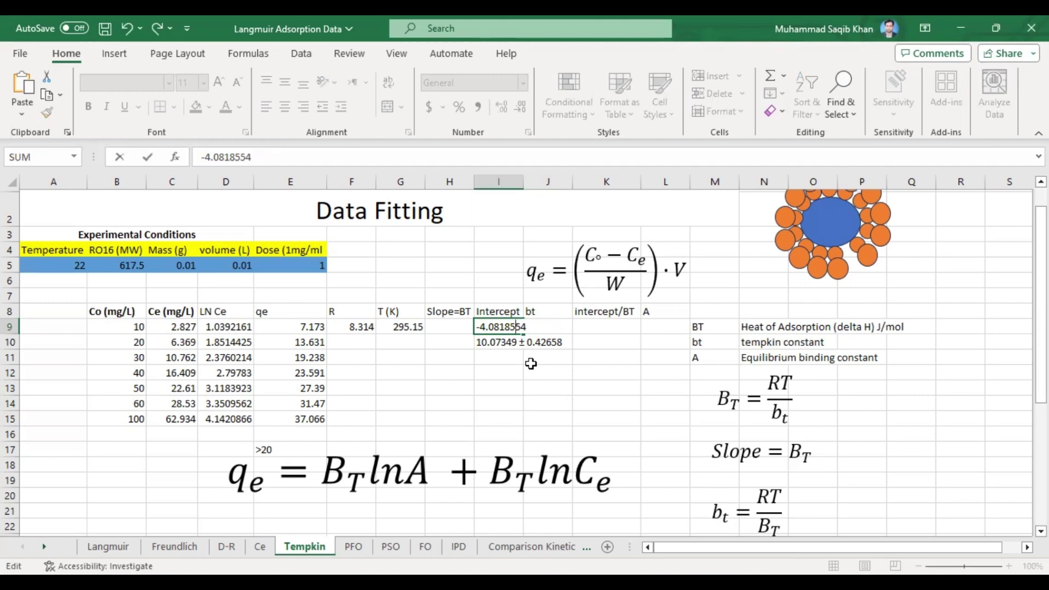
Cut the slope value 10.07349 out of I10 and paste it into H9 under Slope=BT
{"action": "double_click", "coordinate": [485, 343]}
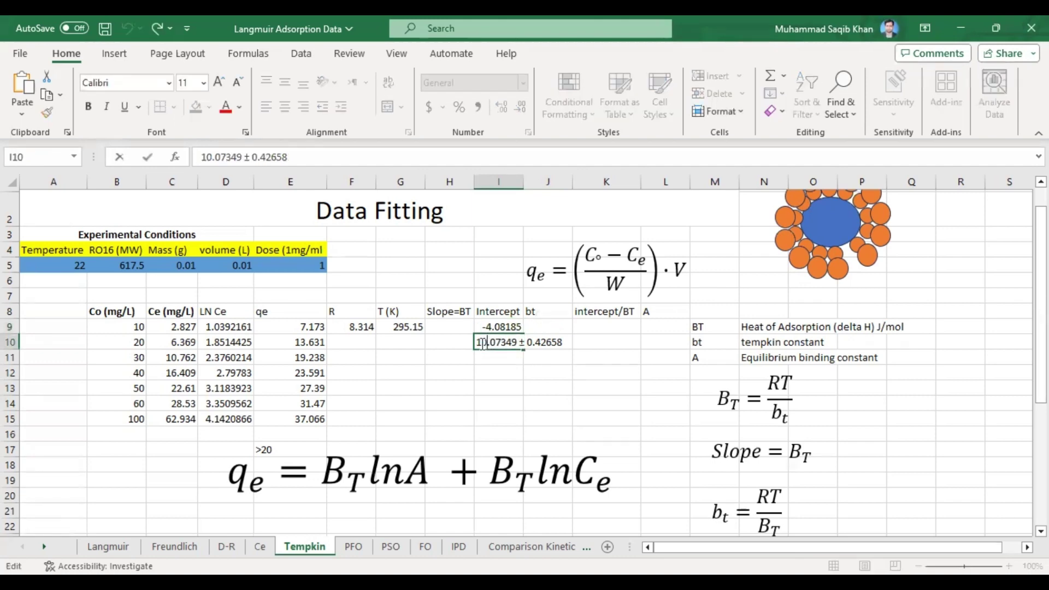
{"action": "left_click_drag", "start_coordinate": [478, 343], "coordinate": [517, 350]}
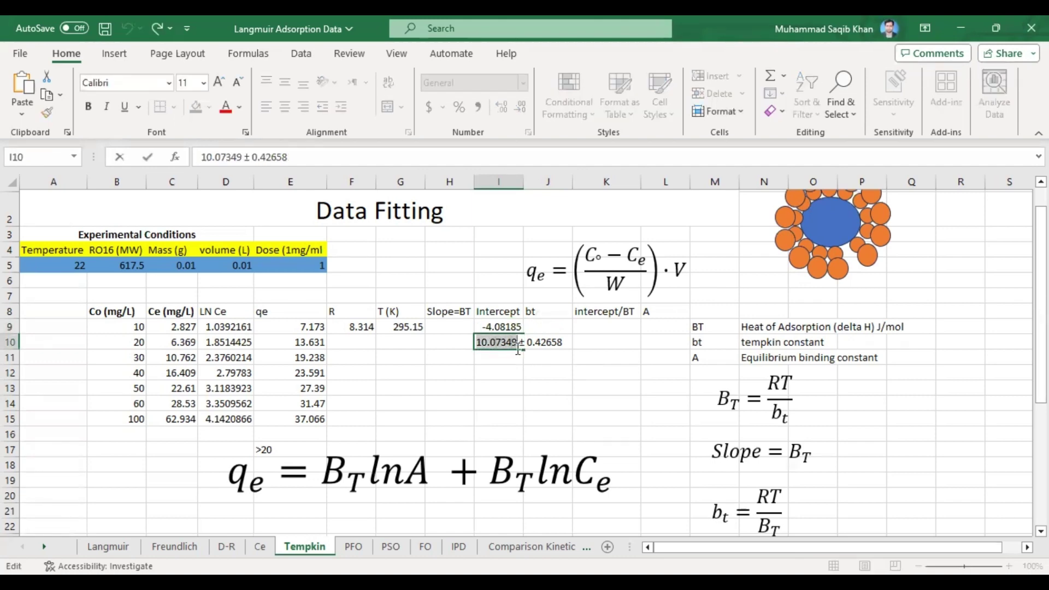
{"action": "key", "text": "Delete"}
{"action": "left_click", "coordinate": [428, 328]}
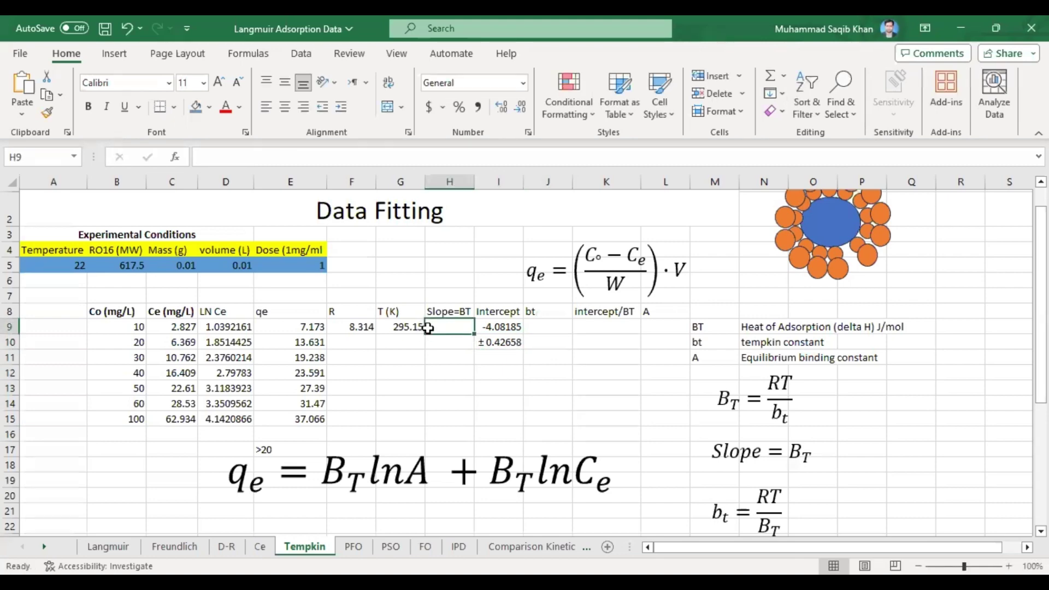
{"action": "key", "text": "ctrl+v"}
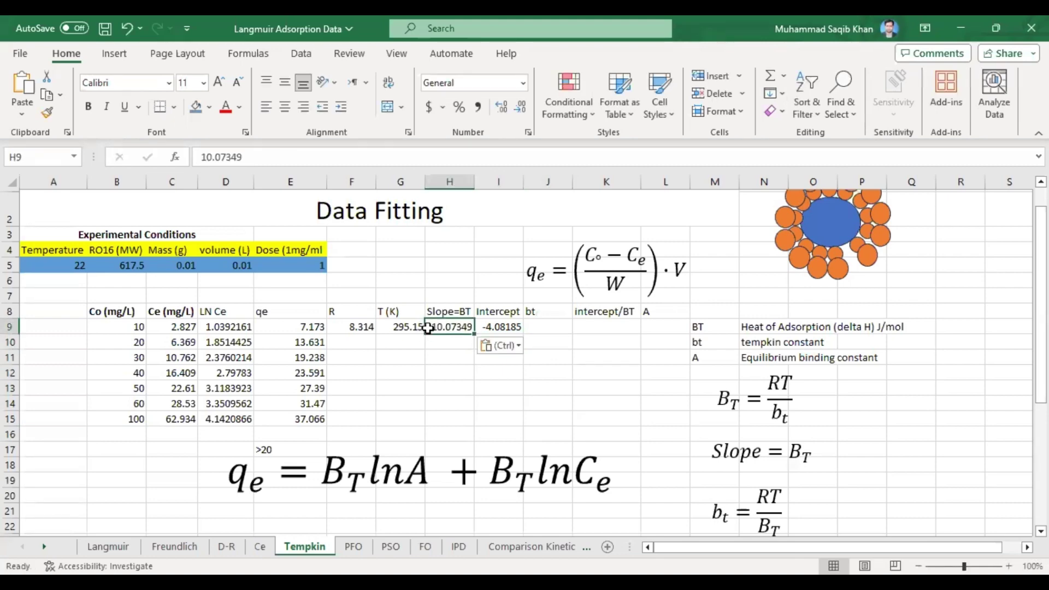
Clear the leftover ± error text from cell I10 below the intercept
{"action": "left_click", "coordinate": [476, 387]}
{"action": "left_click", "coordinate": [461, 355]}
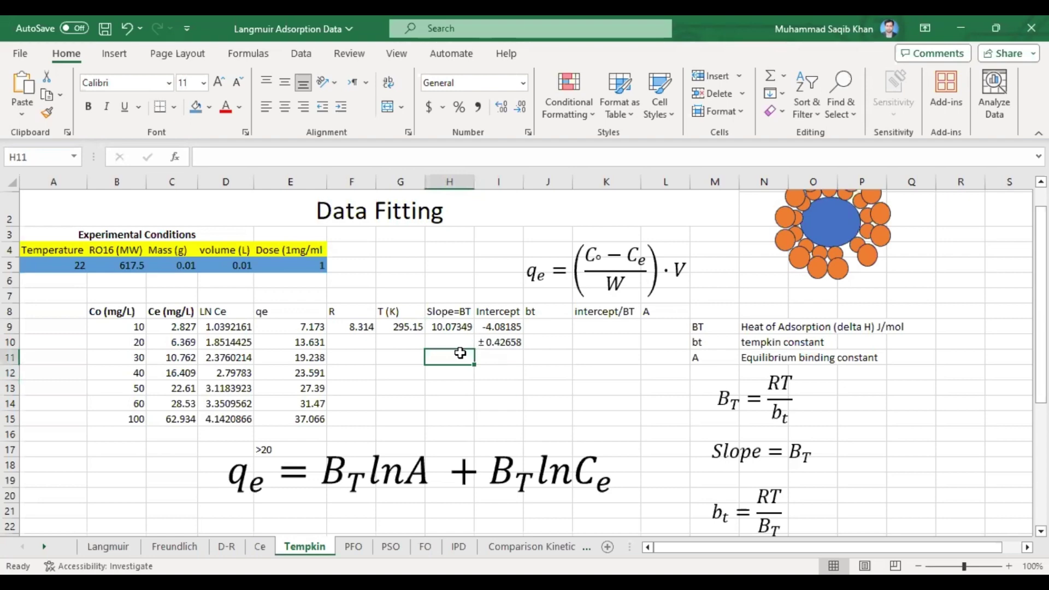
{"action": "left_click", "coordinate": [501, 343]}
{"action": "key", "text": "Delete"}
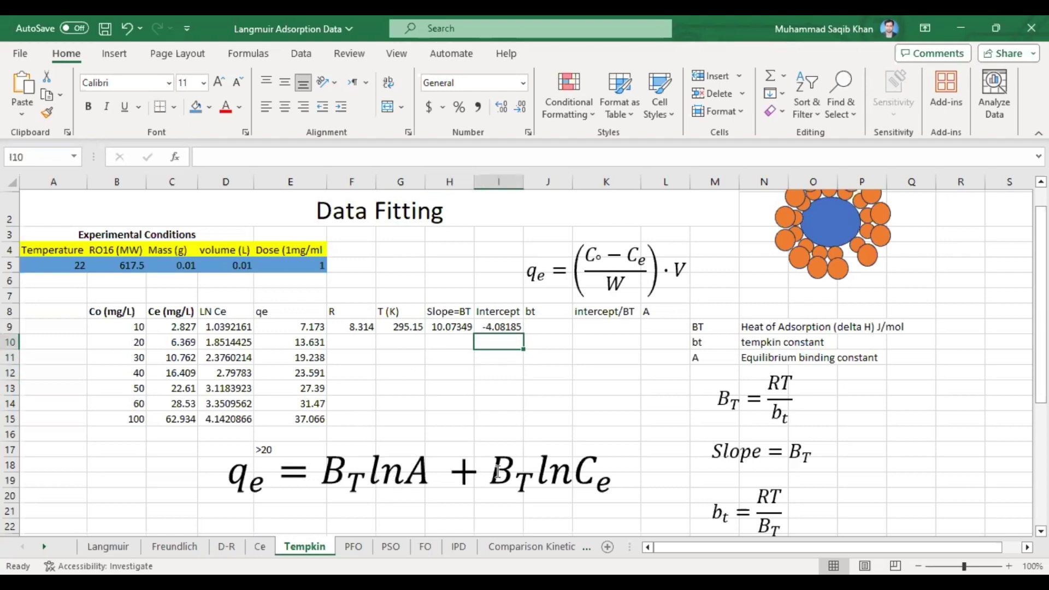
Calculate the Temkin constant bt in J9 from R, T and the slope with the formula =(F9*G9)/H9
{"action": "left_click_drag", "start_coordinate": [490, 477], "coordinate": [529, 479]}
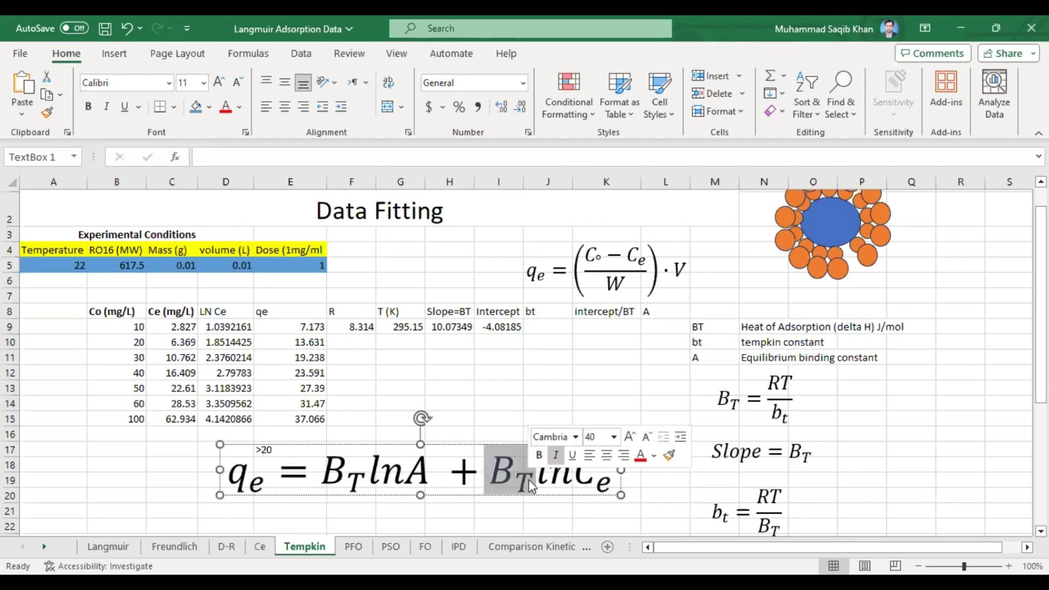
{"action": "double_click", "coordinate": [730, 407]}
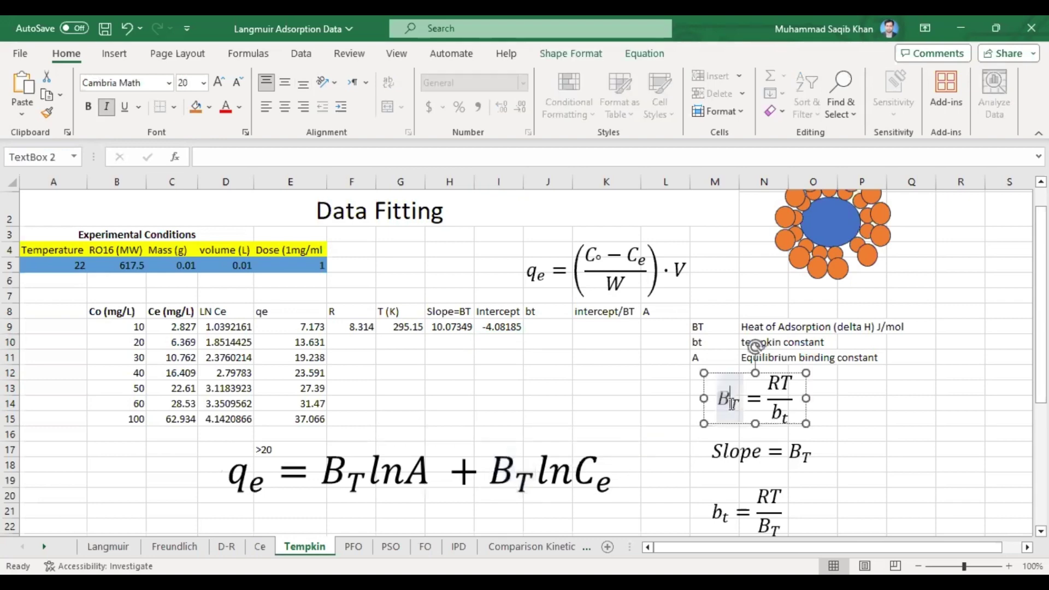
{"action": "left_click", "coordinate": [735, 423]}
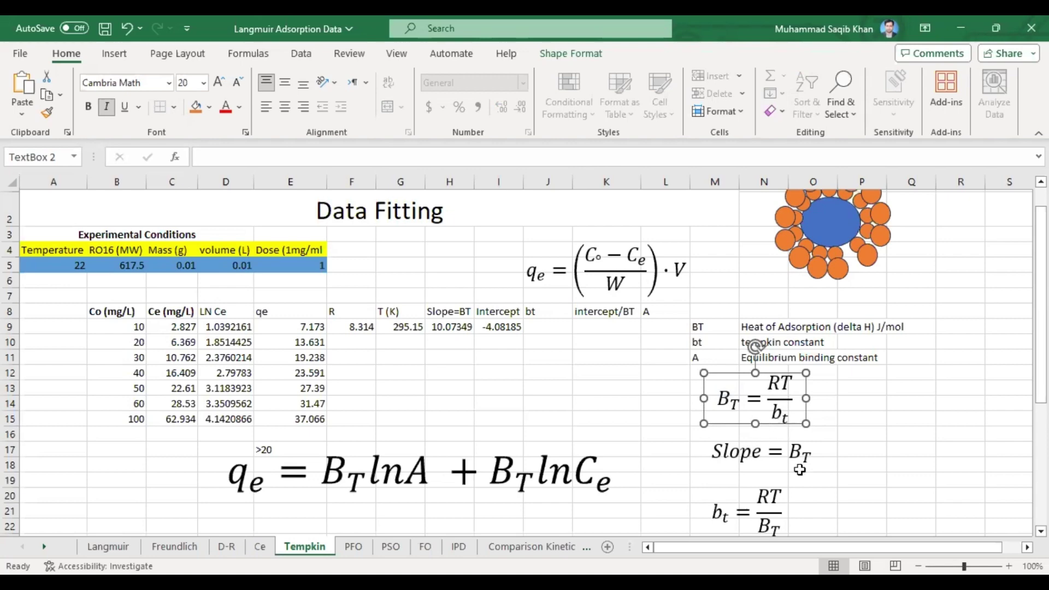
{"action": "left_click", "coordinate": [798, 458]}
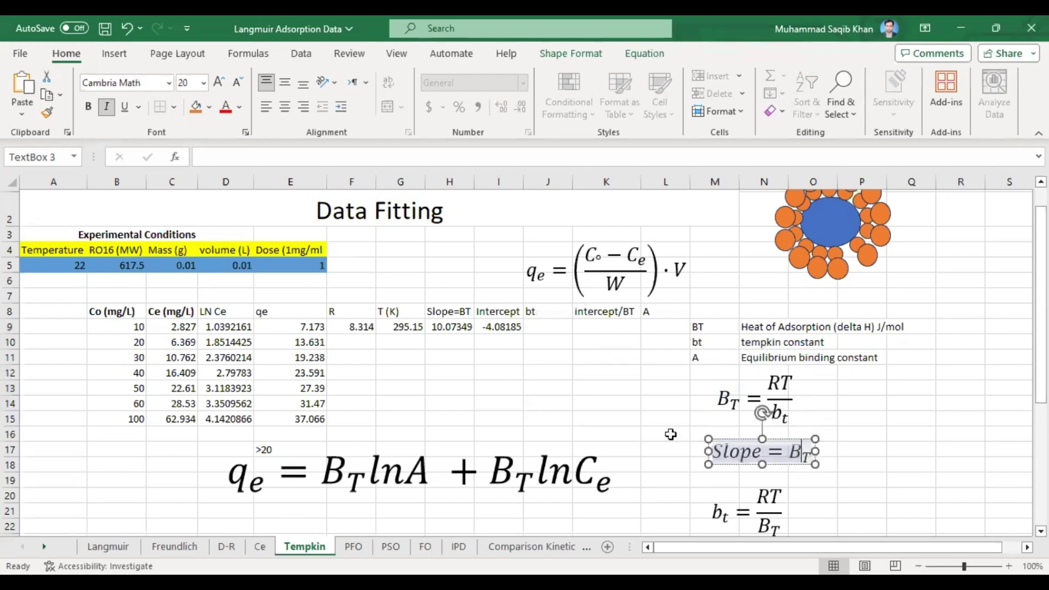
{"action": "left_click", "coordinate": [536, 329]}
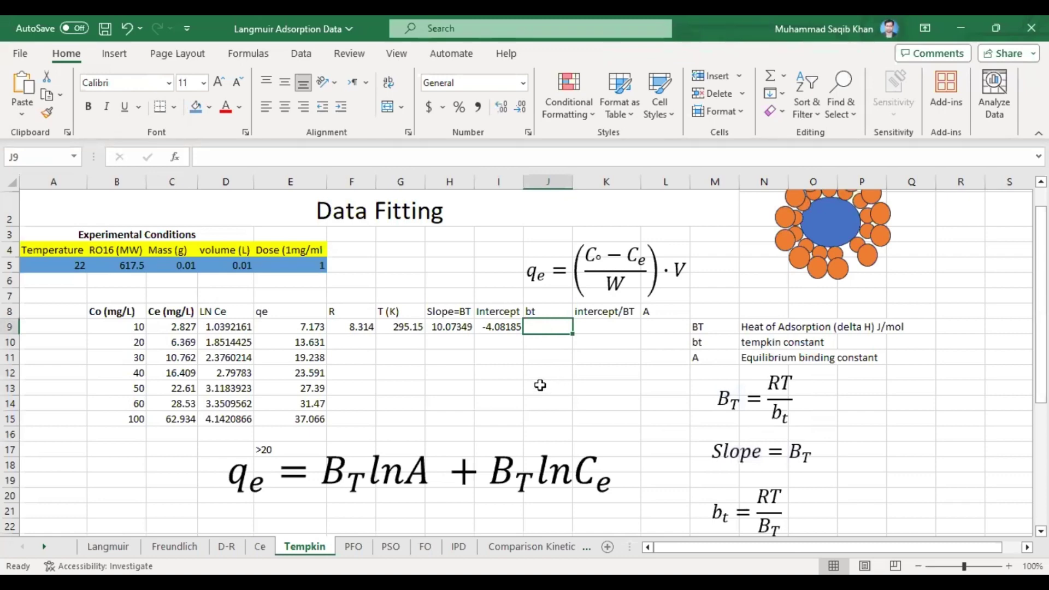
{"action": "type", "text": "=("}
{"action": "left_click", "coordinate": [348, 330]}
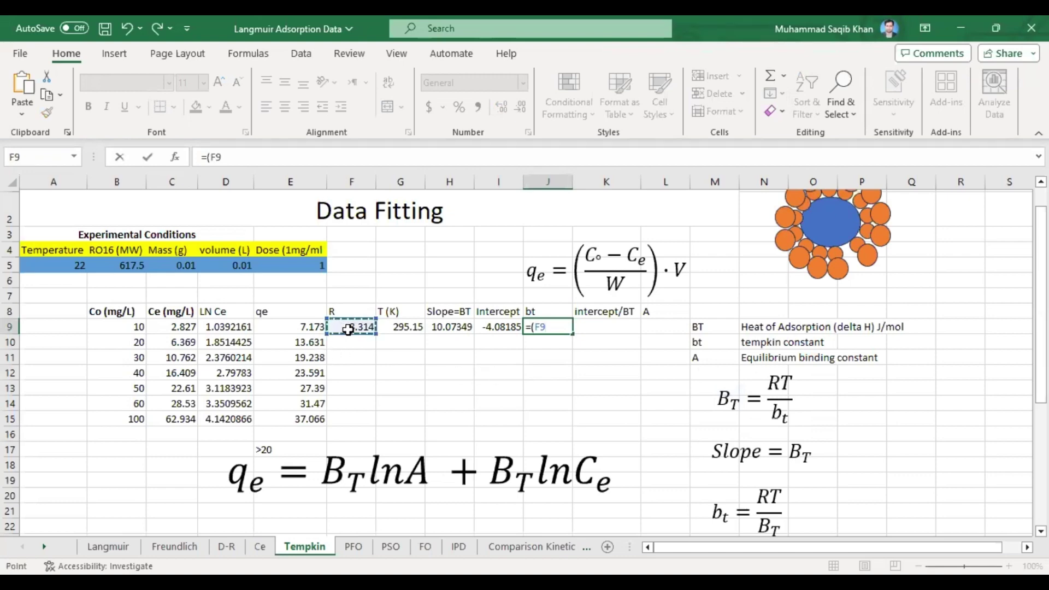
{"action": "type", "text": "*"}
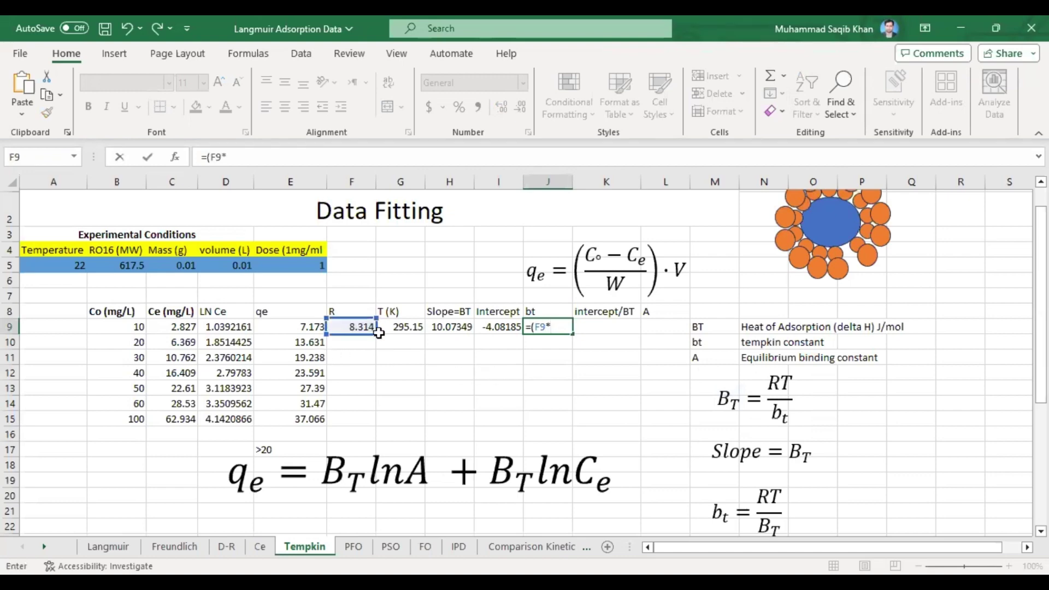
{"action": "left_click", "coordinate": [386, 331]}
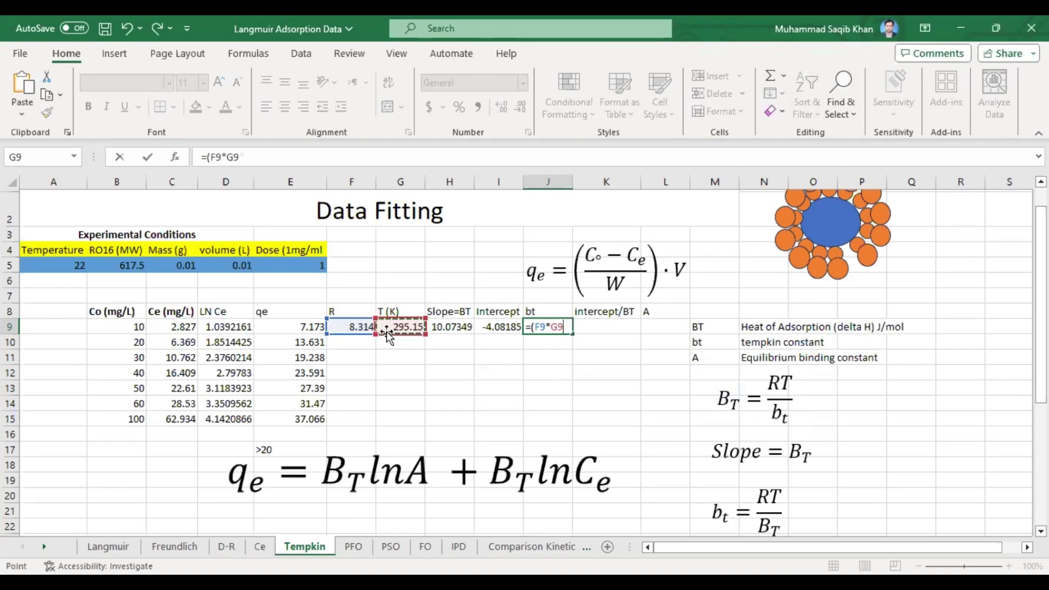
{"action": "type", "text": ")/"}
{"action": "left_click", "coordinate": [449, 329]}
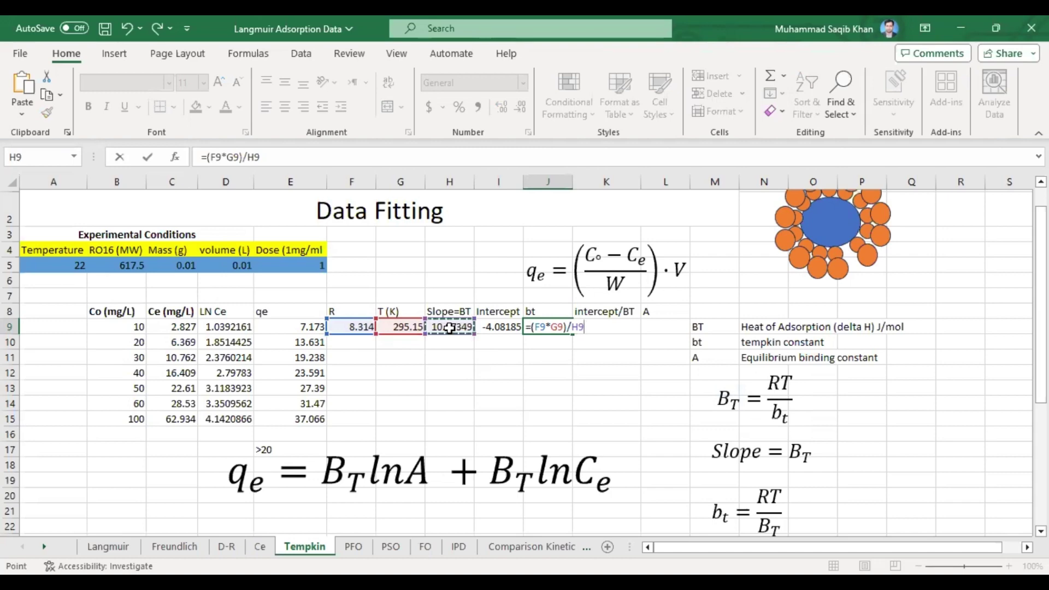
{"action": "key", "text": "Return"}
Move the bt = RT/BT equation box up slightly so it sits just beneath the Slope = BT equation
{"action": "left_click", "coordinate": [736, 519]}
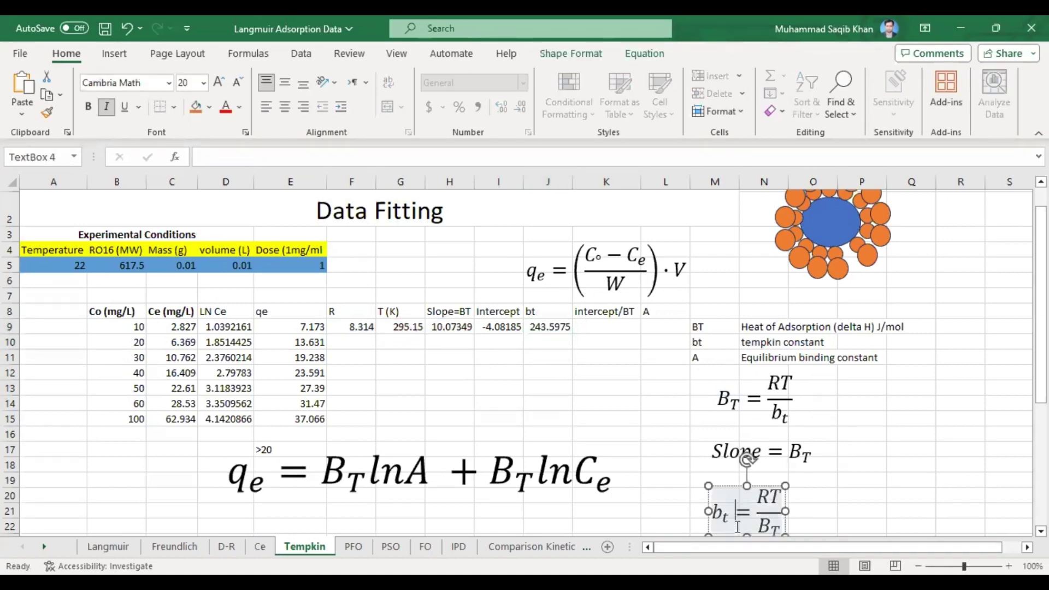
{"action": "left_click_drag", "start_coordinate": [727, 493], "coordinate": [727, 475]}
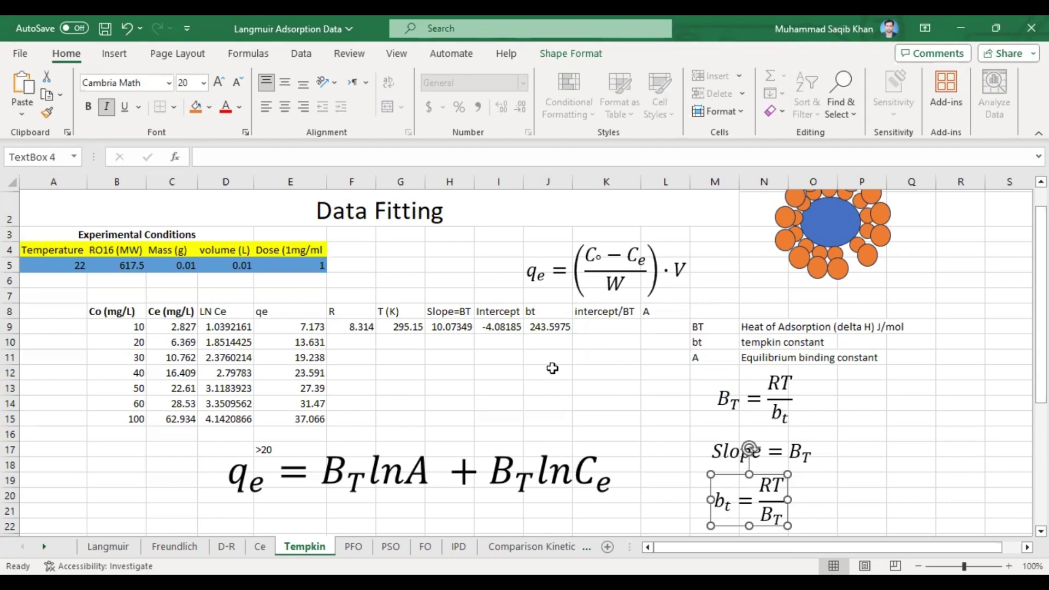
Examine the intercept value, the BT lnA term of the Temkin equation, and the equations for Intercept, lnA and A
{"action": "left_click", "coordinate": [487, 327]}
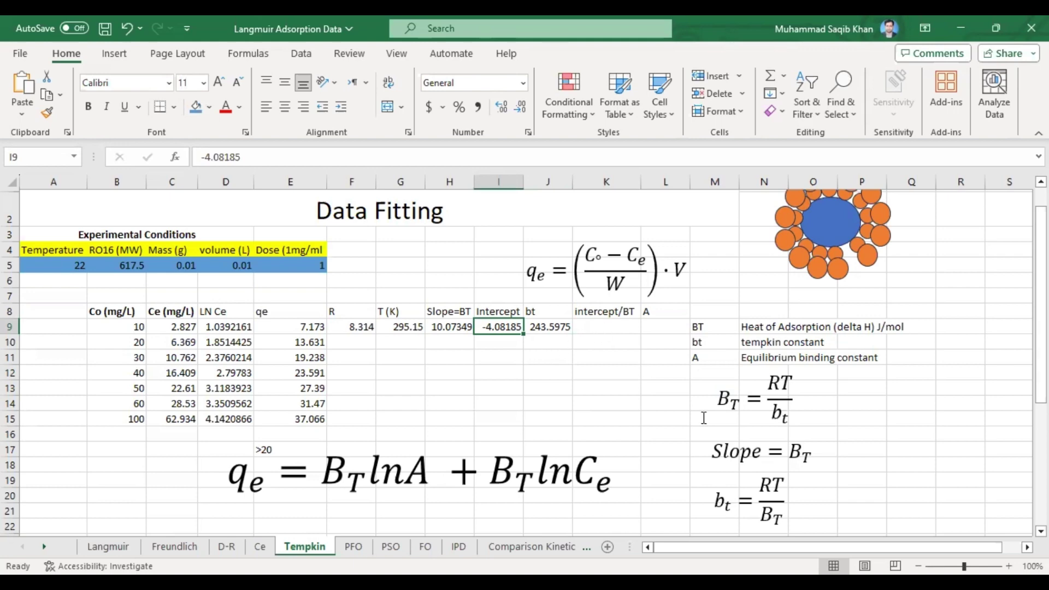
{"action": "left_click_drag", "start_coordinate": [1040, 372], "coordinate": [1041, 419]}
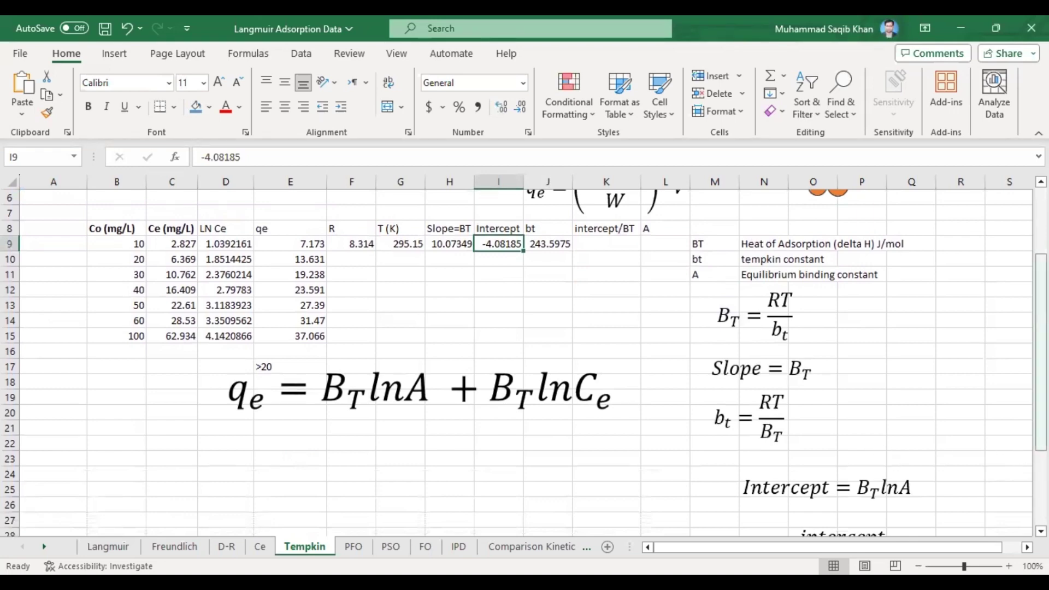
{"action": "left_click", "coordinate": [336, 392]}
{"action": "left_click_drag", "start_coordinate": [325, 386], "coordinate": [412, 389]}
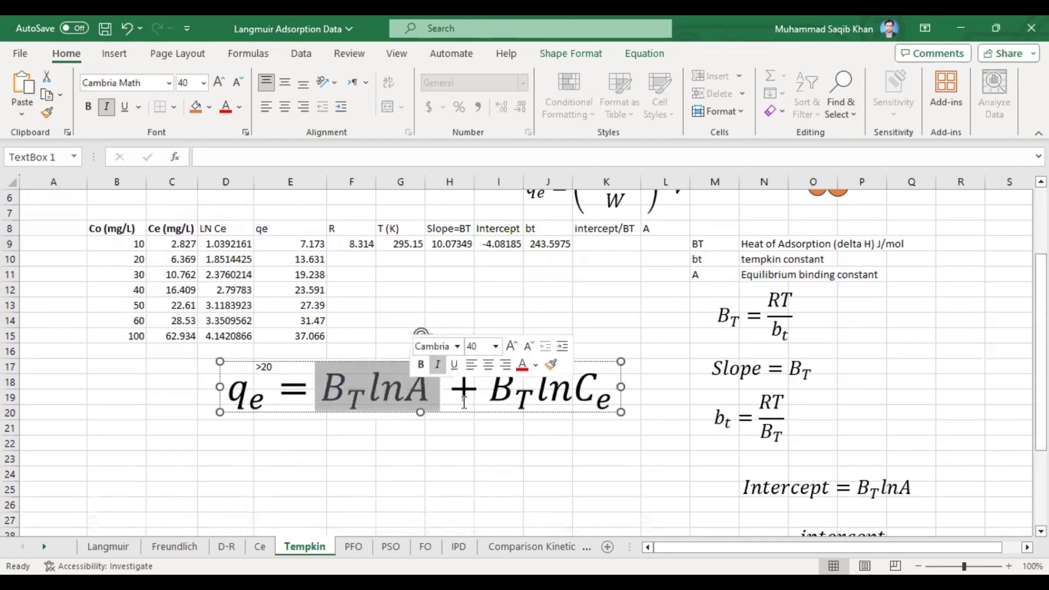
{"action": "left_click", "coordinate": [778, 485]}
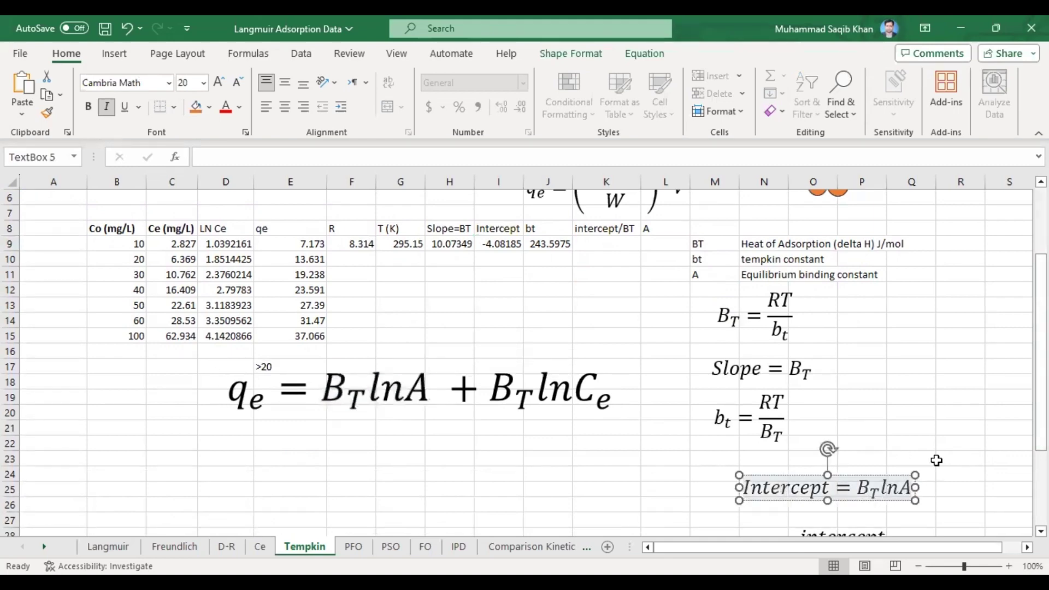
{"action": "left_click_drag", "start_coordinate": [1040, 407], "coordinate": [1040, 480]}
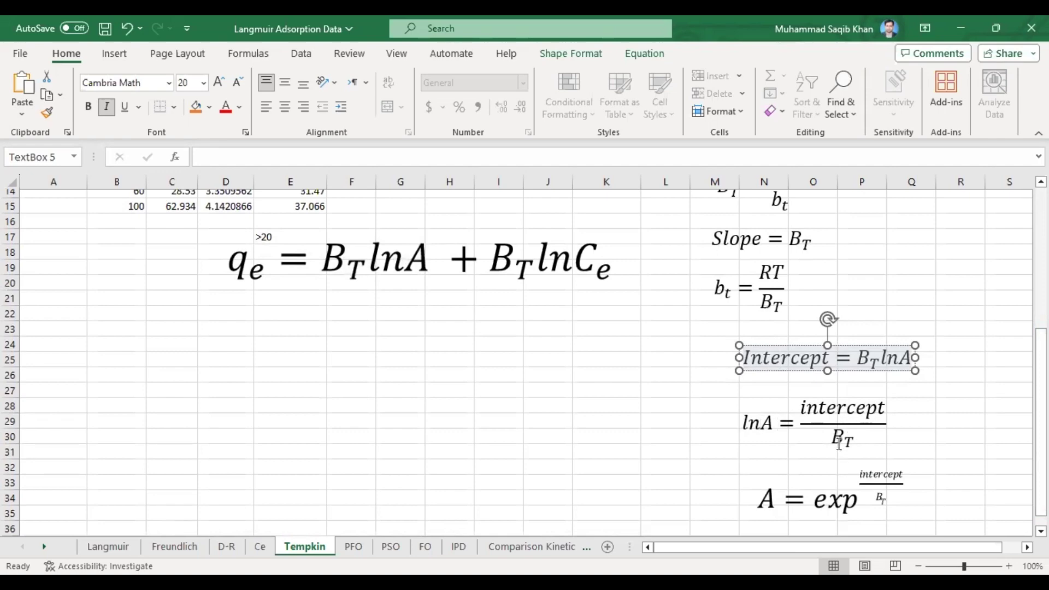
{"action": "left_click", "coordinate": [767, 499]}
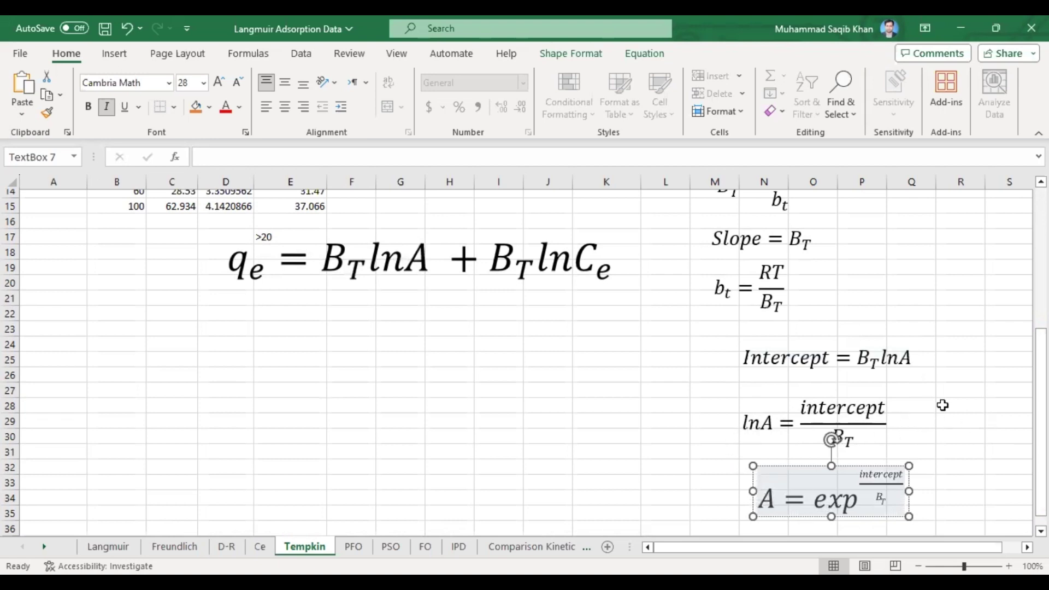
{"action": "left_click_drag", "start_coordinate": [1040, 423], "coordinate": [1014, 295]}
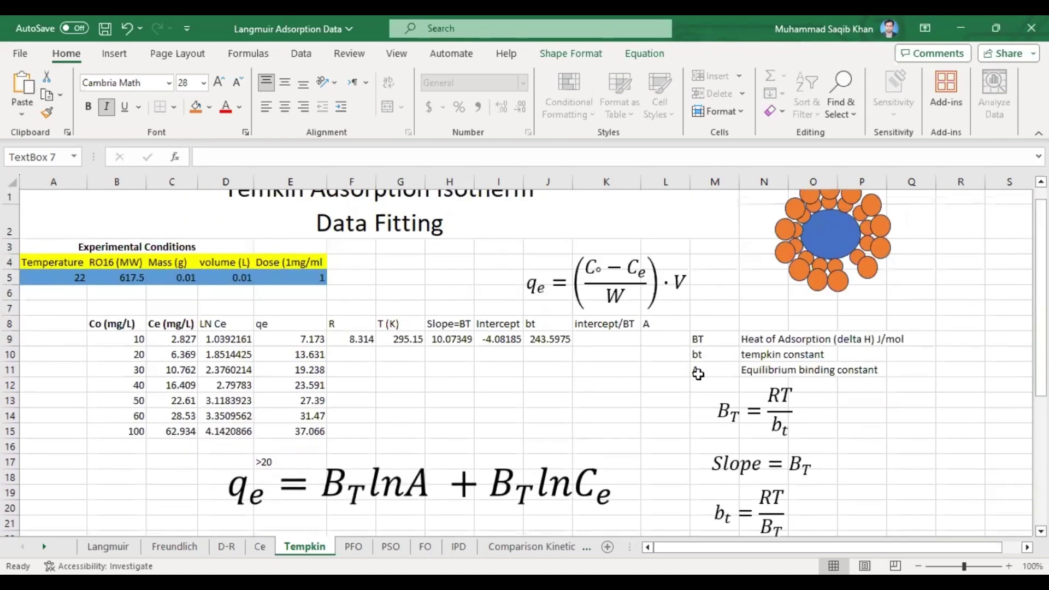
Calculate intercept/BT in K9 with the formula =I9/H9
{"action": "left_click", "coordinate": [612, 343]}
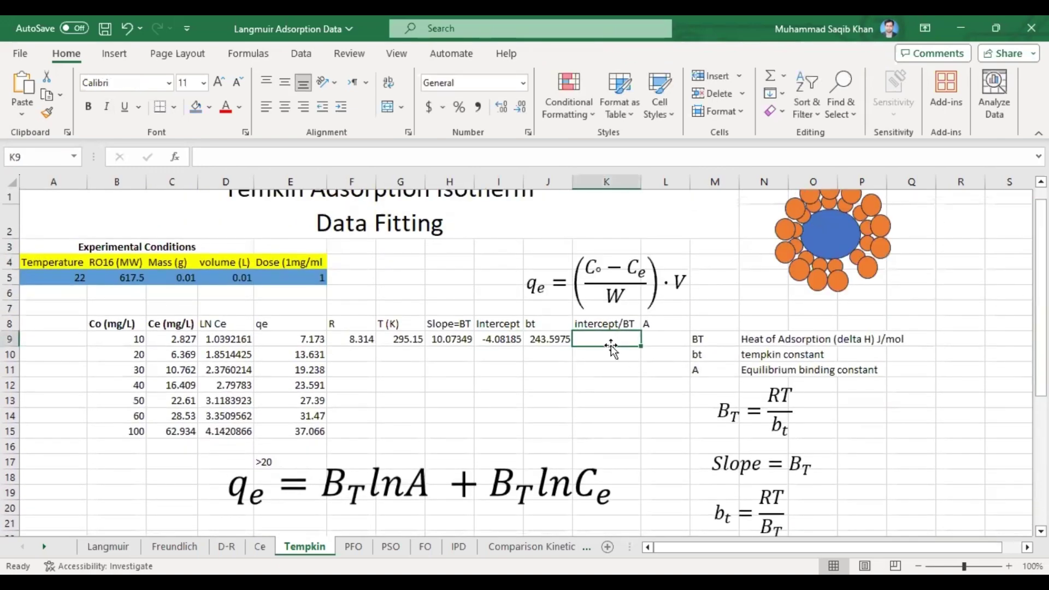
{"action": "type", "text": "="}
{"action": "left_click", "coordinate": [490, 339]}
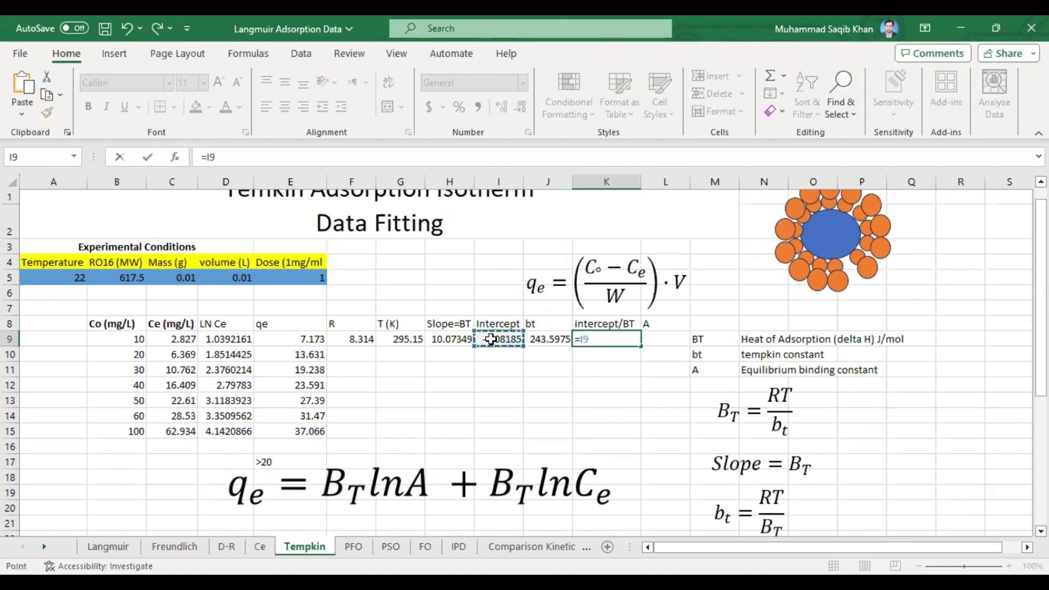
{"action": "type", "text": "/"}
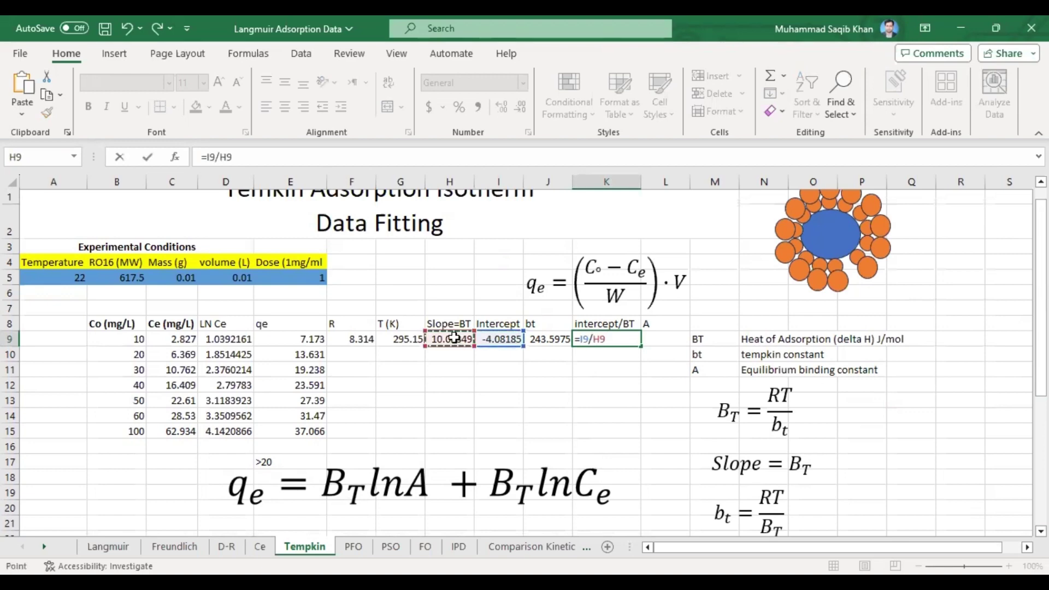
{"action": "key", "text": "Return"}
{"action": "left_click", "coordinate": [588, 338]}
Calculate the equilibrium binding constant A in L9 with the formula =EXP(K9)
{"action": "left_click", "coordinate": [671, 344]}
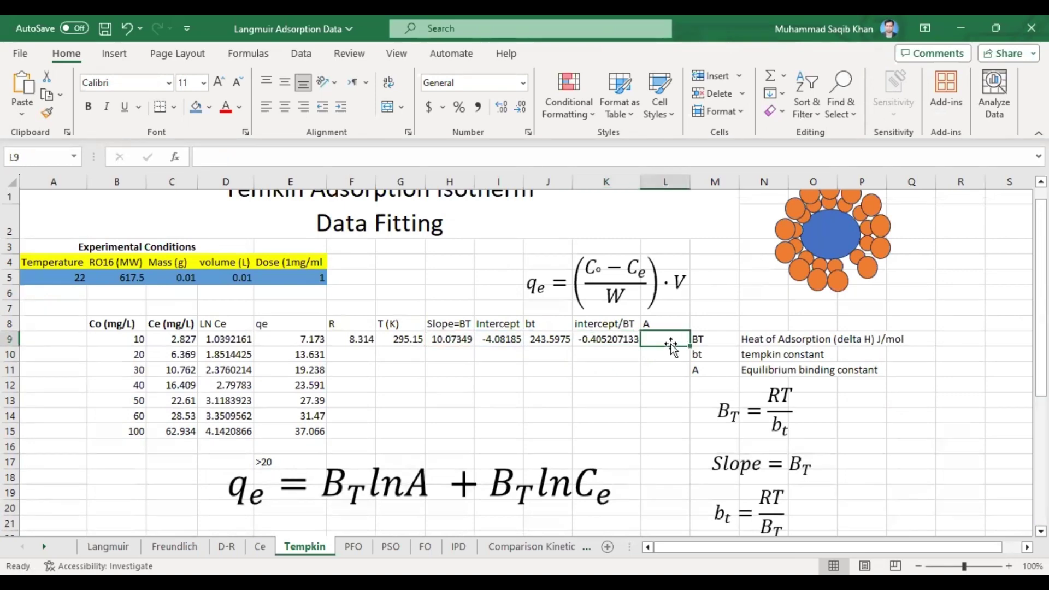
{"action": "type", "text": "=e"}
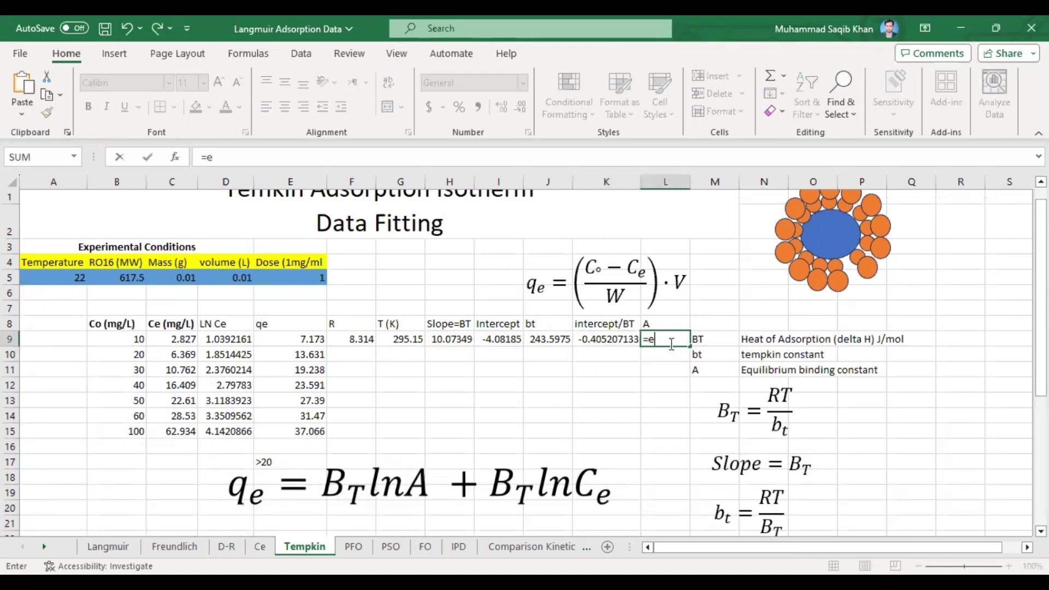
{"action": "type", "text": "xp"}
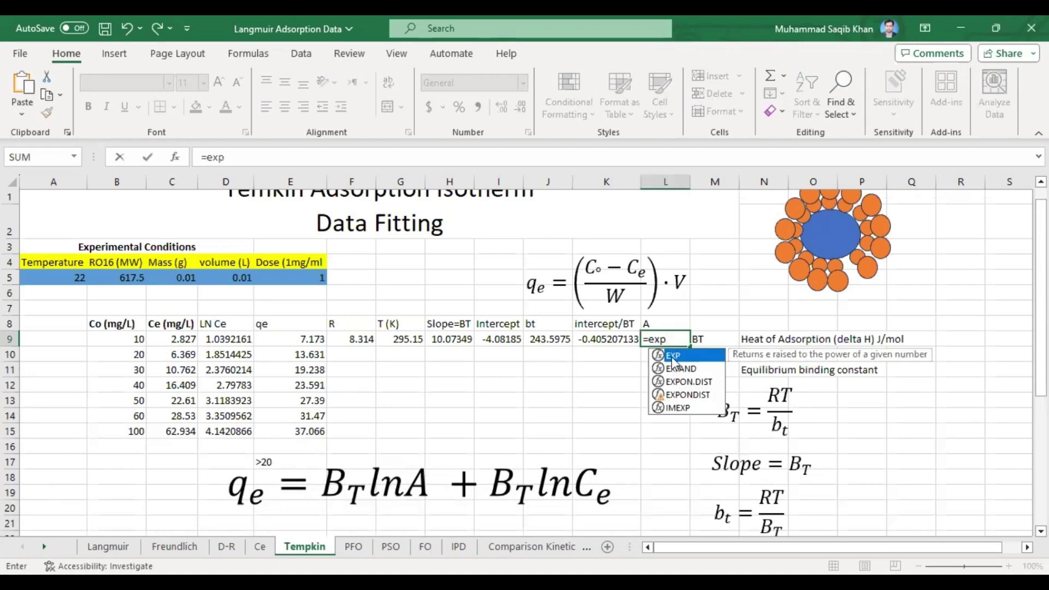
{"action": "key", "text": "Tab"}
{"action": "left_click", "coordinate": [593, 338]}
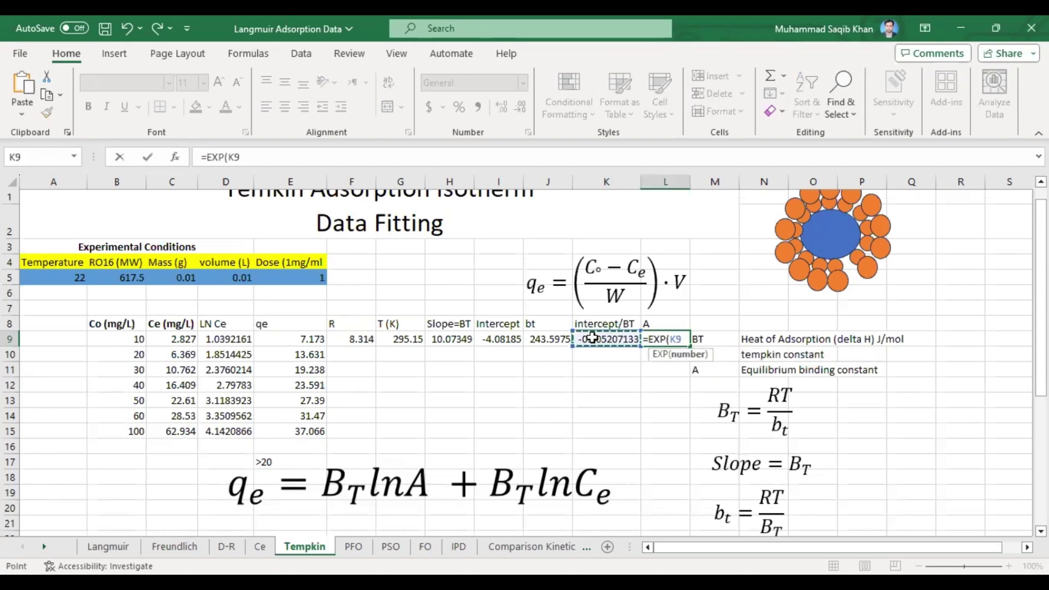
{"action": "key", "text": "Return"}
{"action": "left_click", "coordinate": [669, 338]}
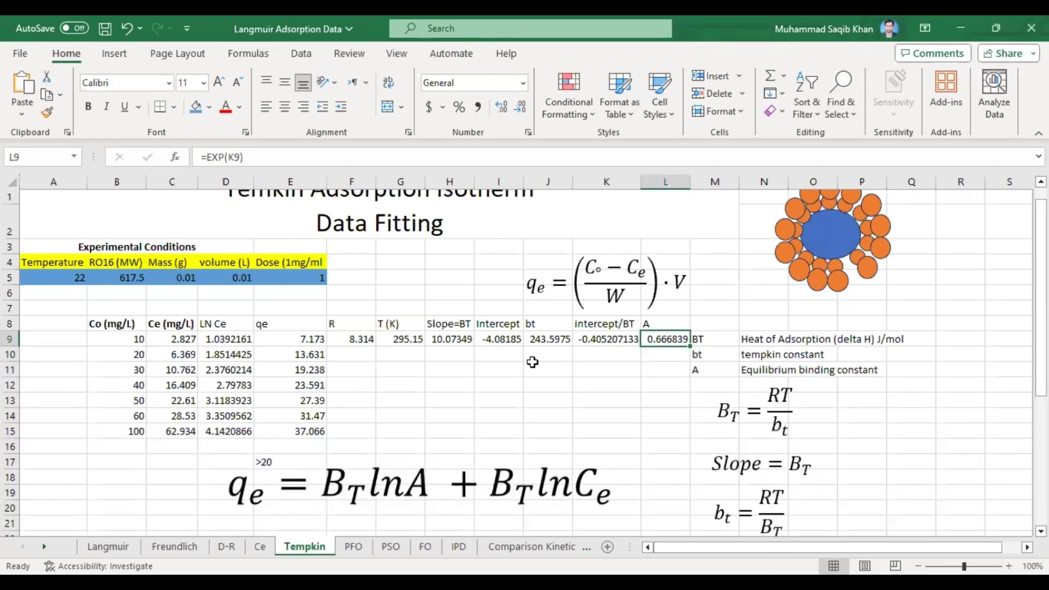
Enter the note "Physical Adsorption" in H10 under the Slope=BT value
{"action": "left_click", "coordinate": [448, 340]}
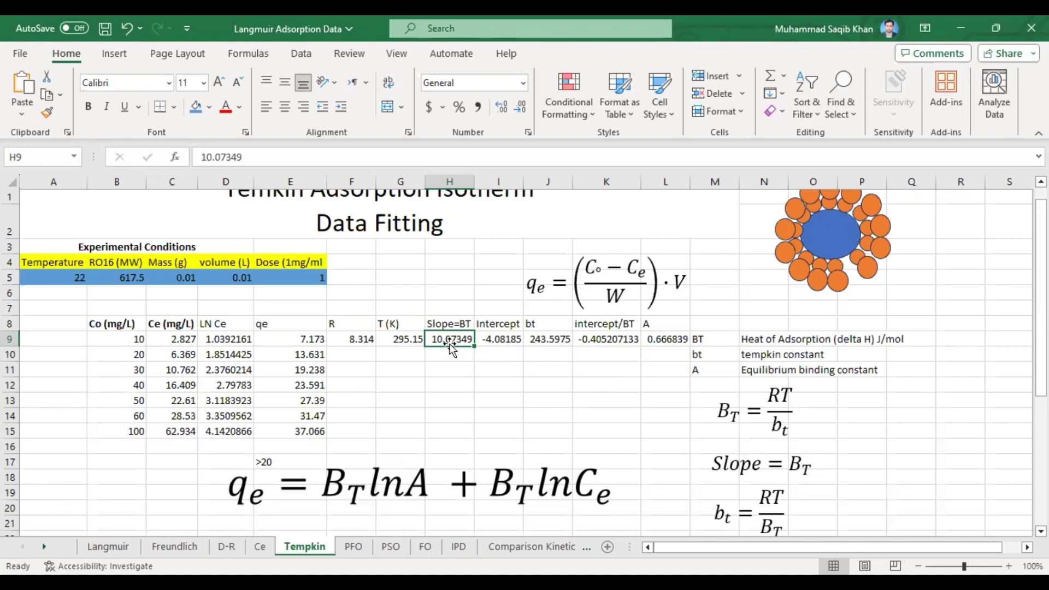
{"action": "left_click", "coordinate": [446, 354]}
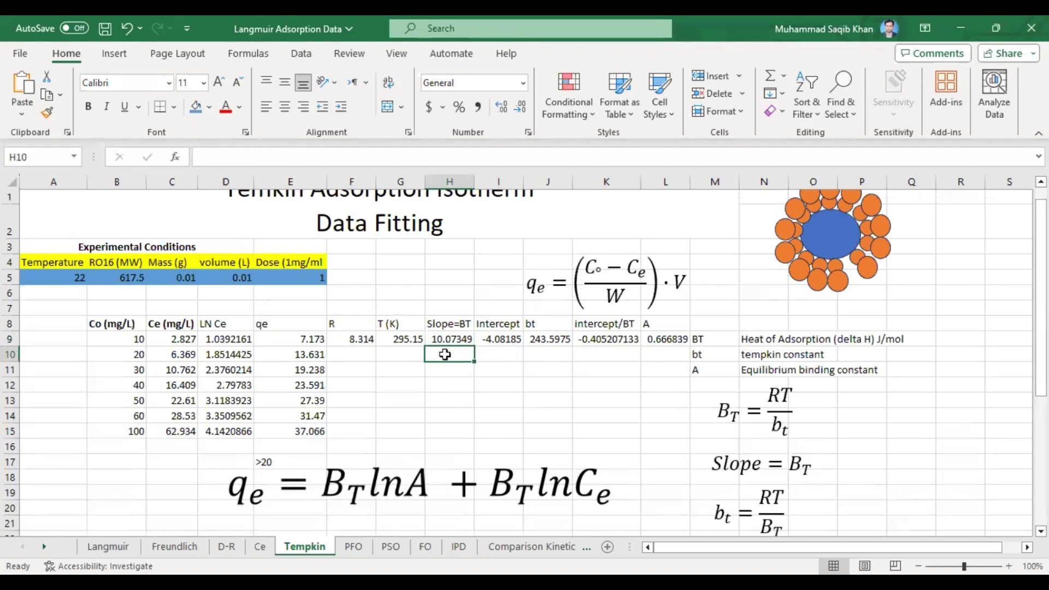
{"action": "type", "text": "Phy"}
{"action": "type", "text": "cica"}
{"action": "key", "text": "BackSpace"}
{"action": "key", "text": "BackSpace"}
{"action": "type", "text": "cal"}
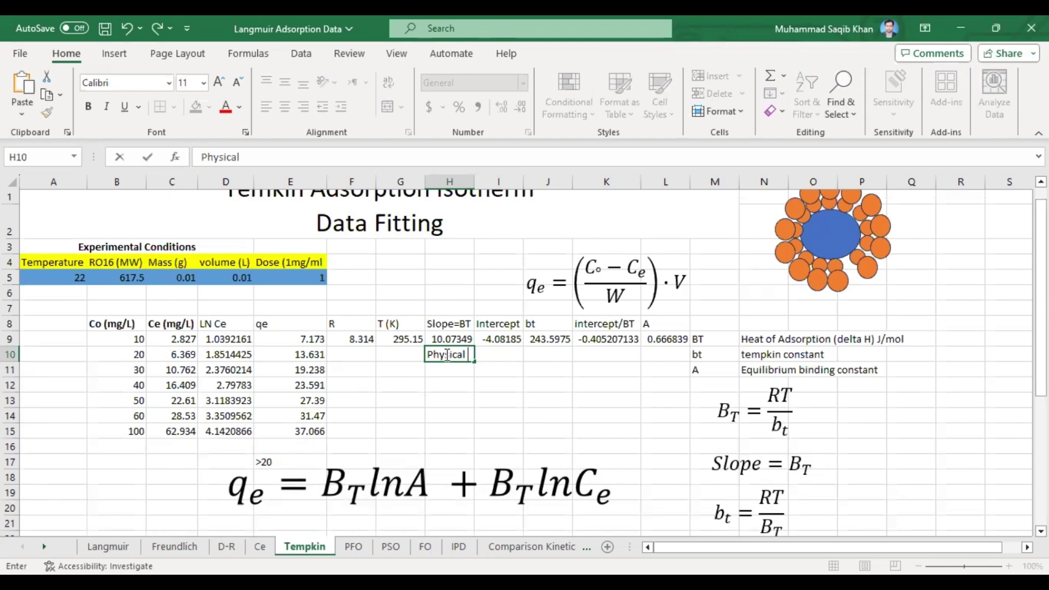
{"action": "type", "text": " Adsorption"}
{"action": "key", "text": "Return"}
{"action": "left_click", "coordinate": [445, 358]}
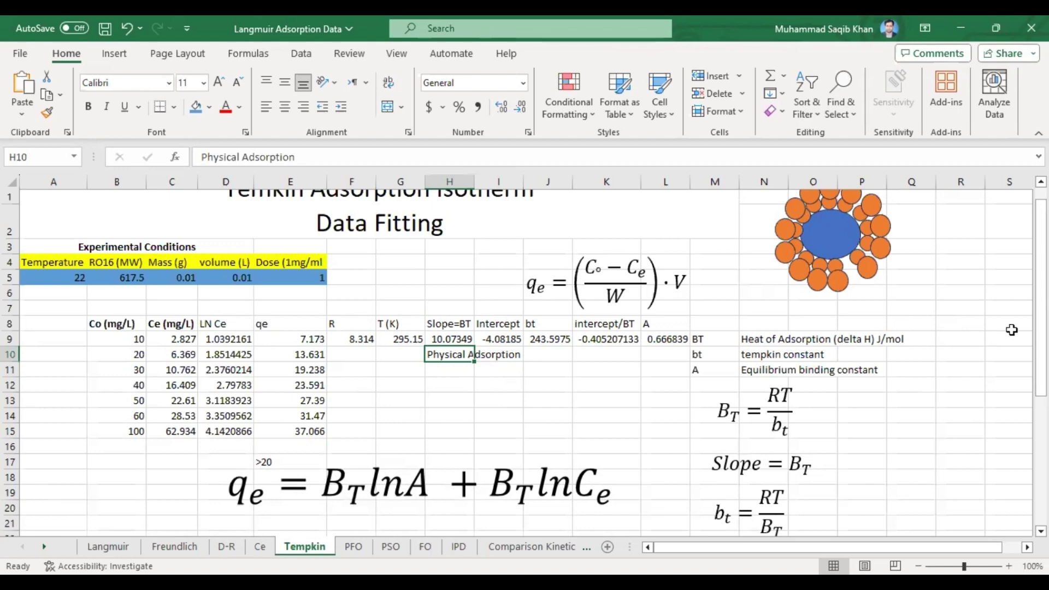
Switch to the qe versus LN Ce graph in OriginPro and delete its legend
{"action": "mouse_move", "coordinate": [1040, 330]}
{"action": "left_mouse_down"}
{"action": "mouse_move", "coordinate": [1040, 319]}
{"action": "mouse_move", "coordinate": [1040, 345]}
{"action": "left_mouse_up"}
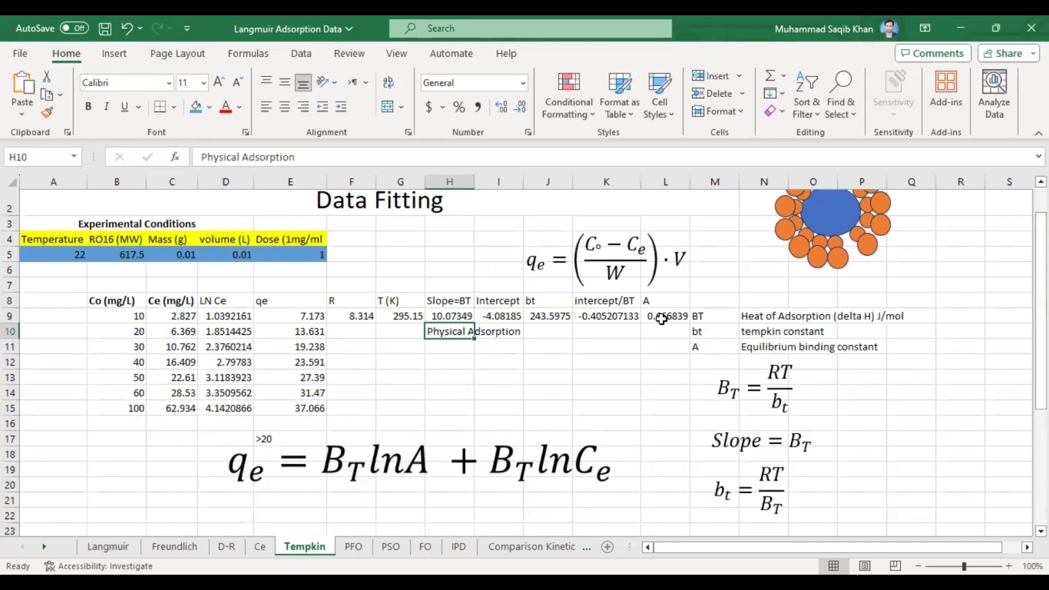
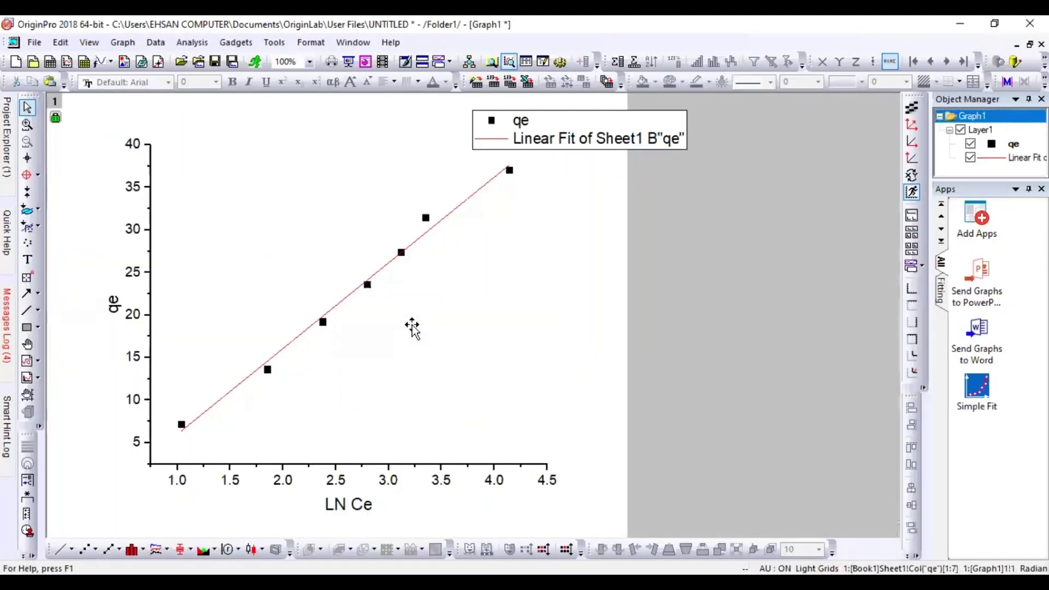
{"action": "left_click", "coordinate": [475, 130]}
{"action": "key", "text": "Delete"}
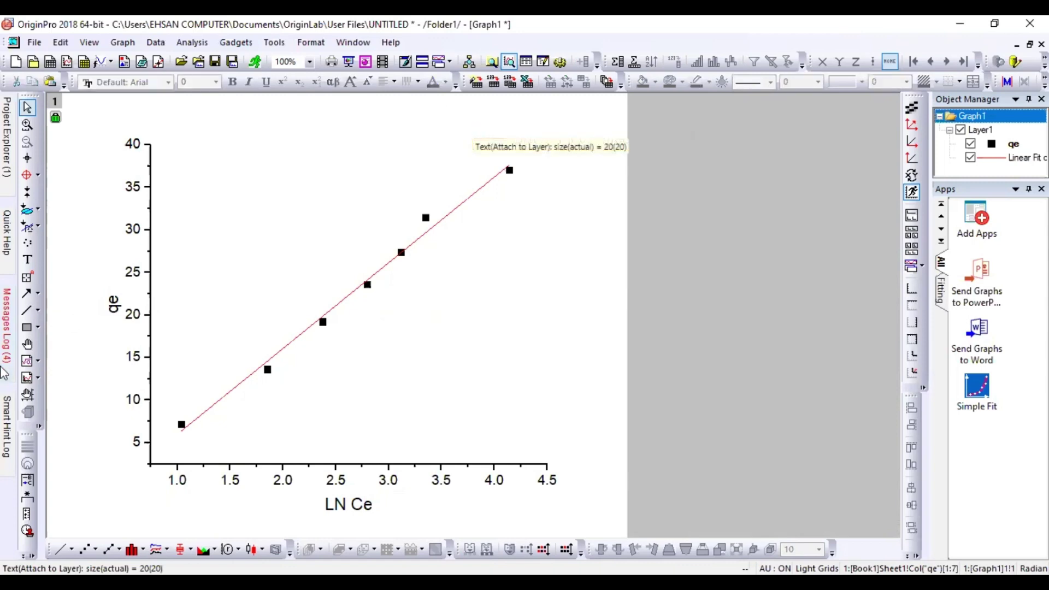
Add the text label "Temkin Isotherm Model" inside the upper part of the qe versus LN Ce graph
{"action": "left_click", "coordinate": [31, 265]}
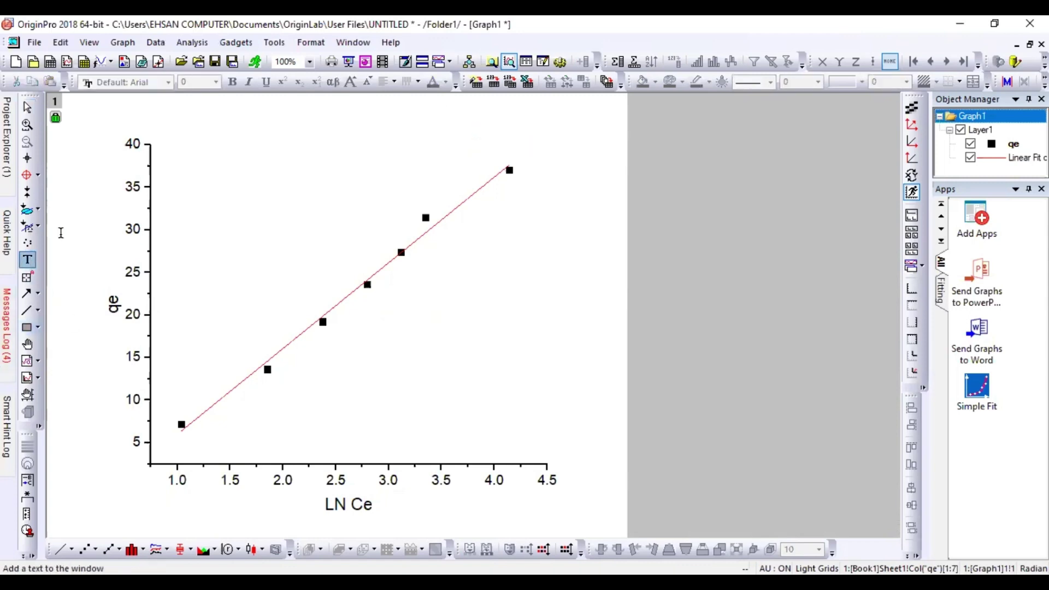
{"action": "left_click", "coordinate": [205, 181]}
{"action": "type", "text": "Te"}
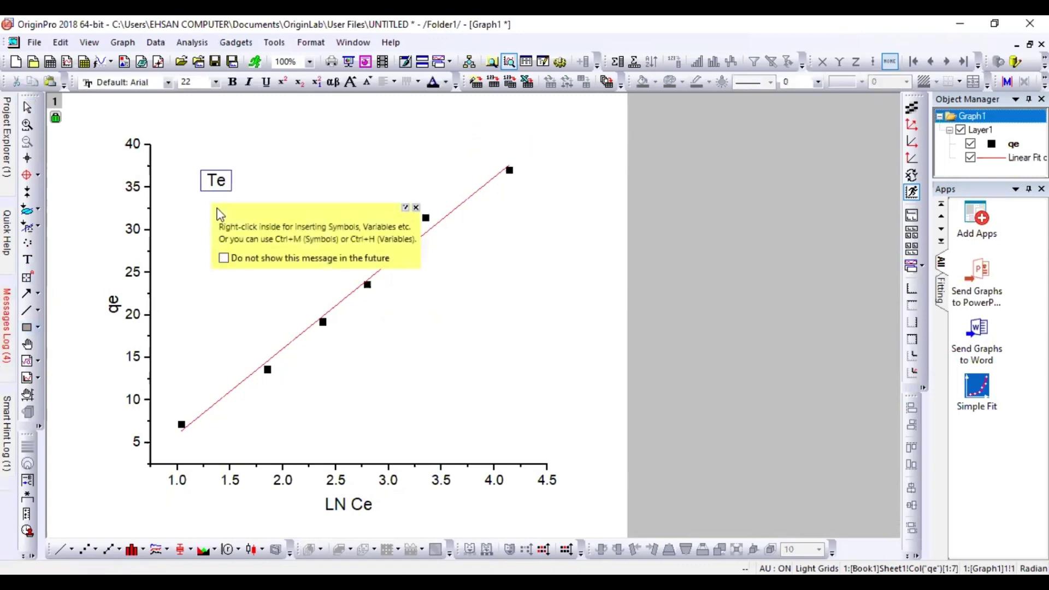
{"action": "type", "text": "mkin Isote"}
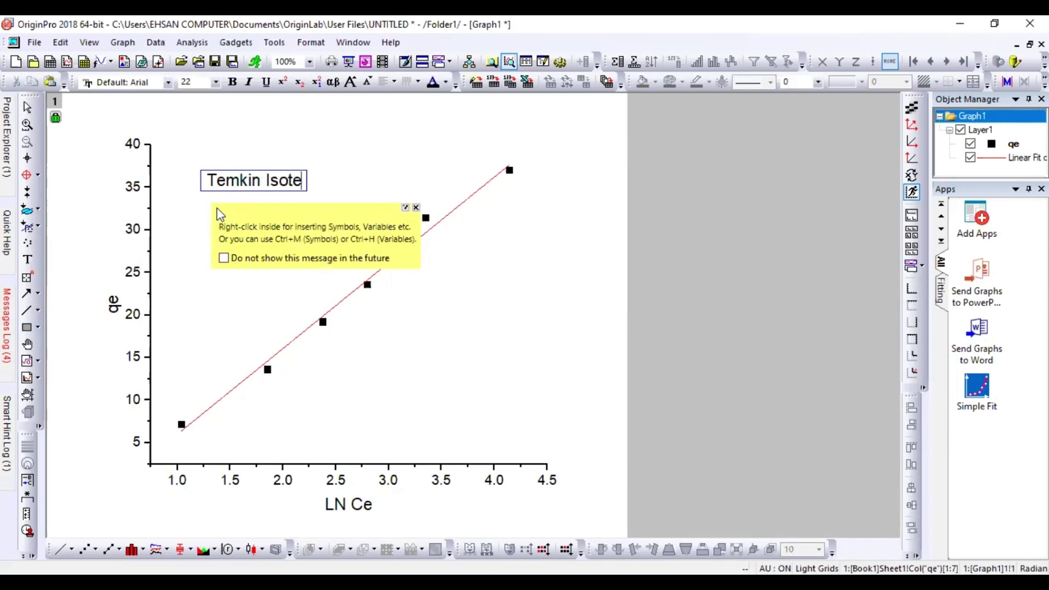
{"action": "key", "text": "BackSpace"}
{"action": "type", "text": "herm Model"}
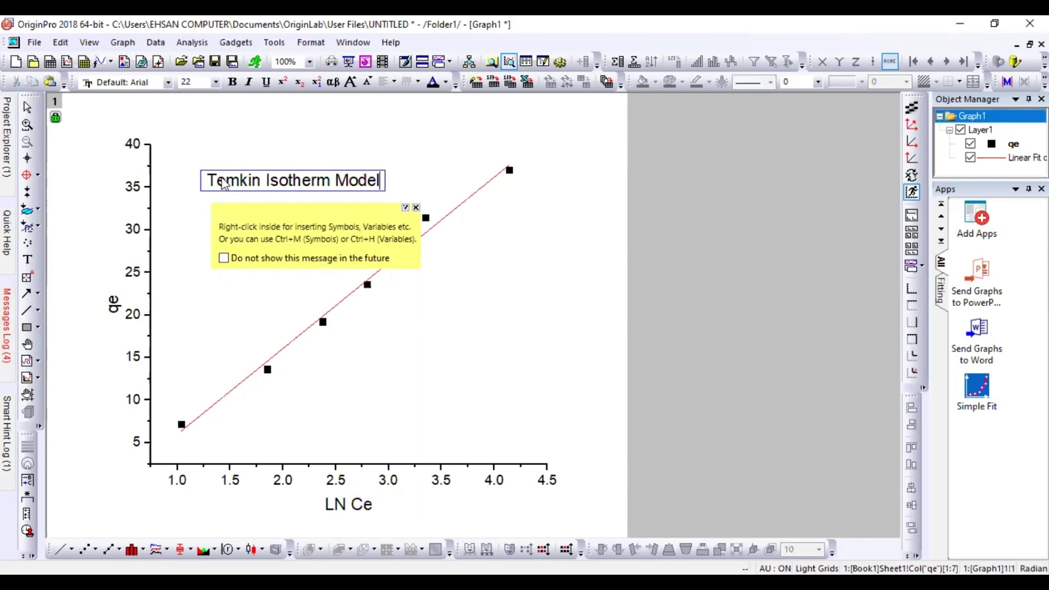
Enlarge the "Temkin Isotherm Model" label to font size 48 and move it up to the top of the plot as its title
{"action": "key", "text": "ctrl+a"}
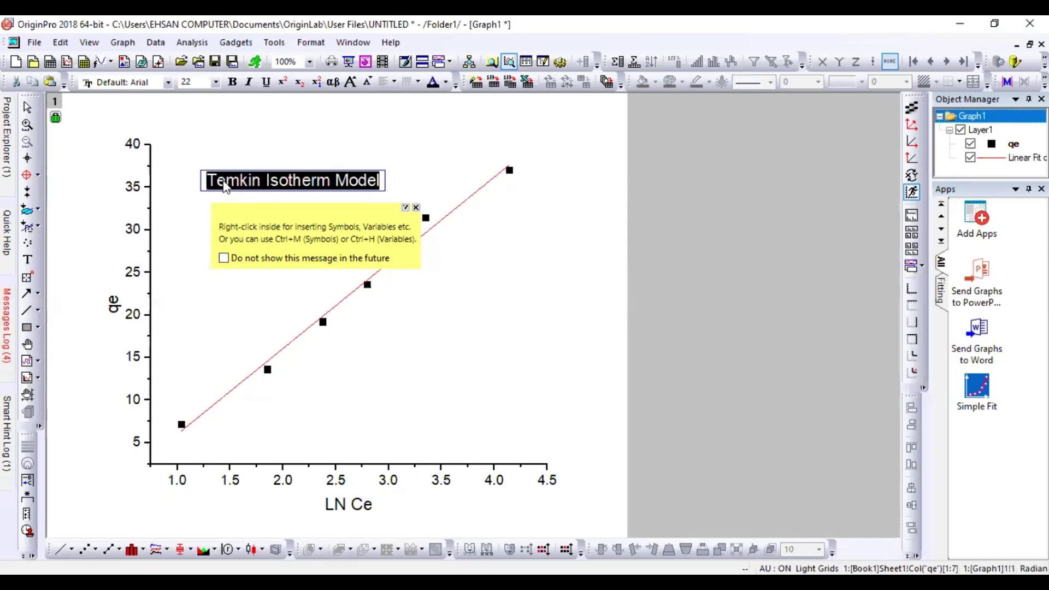
{"action": "left_click", "coordinate": [141, 83]}
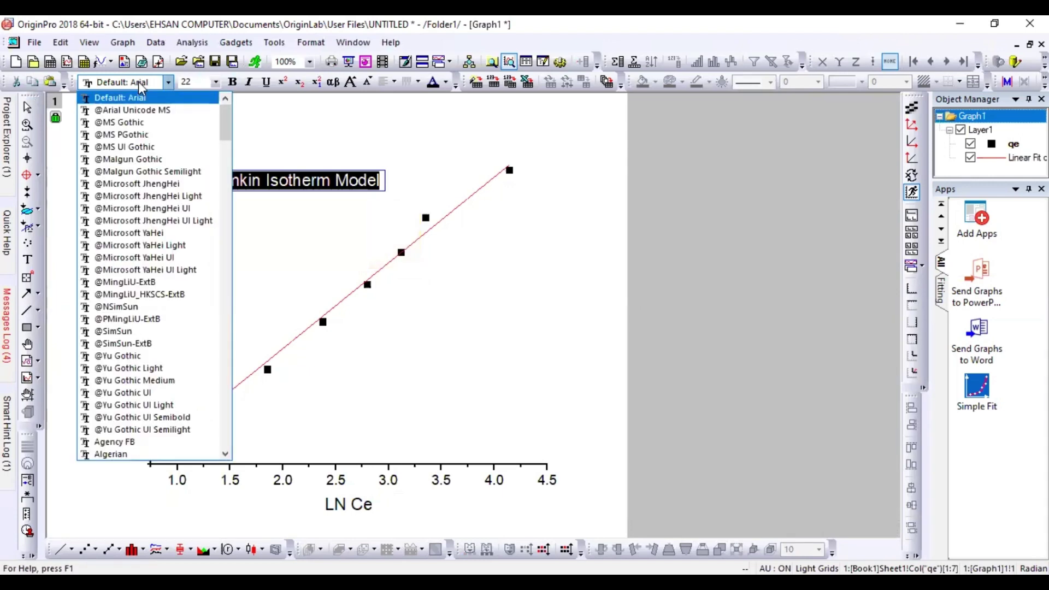
{"action": "left_click", "coordinate": [217, 83]}
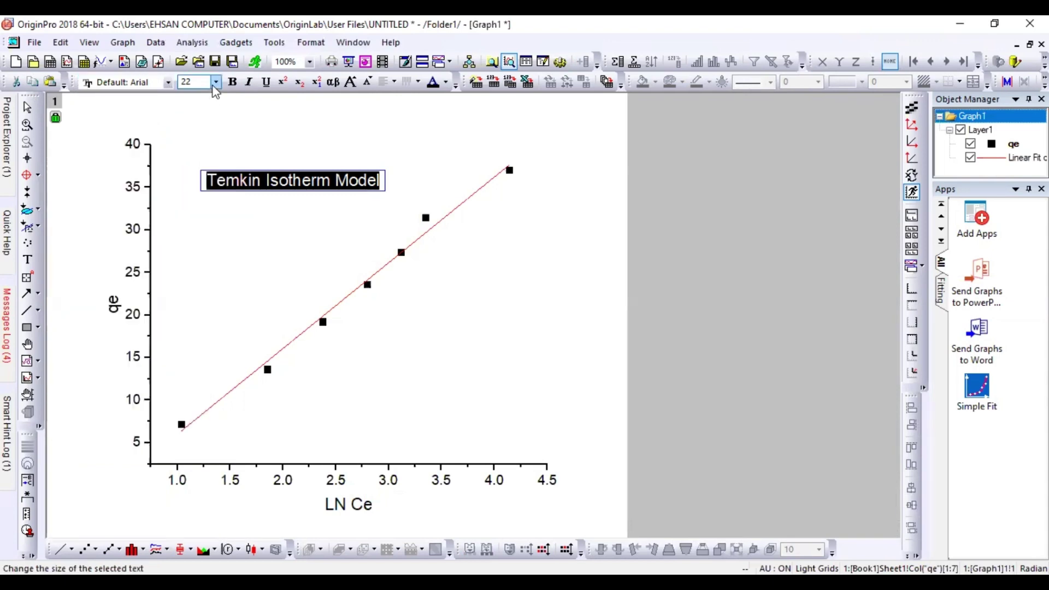
{"action": "left_click", "coordinate": [215, 86]}
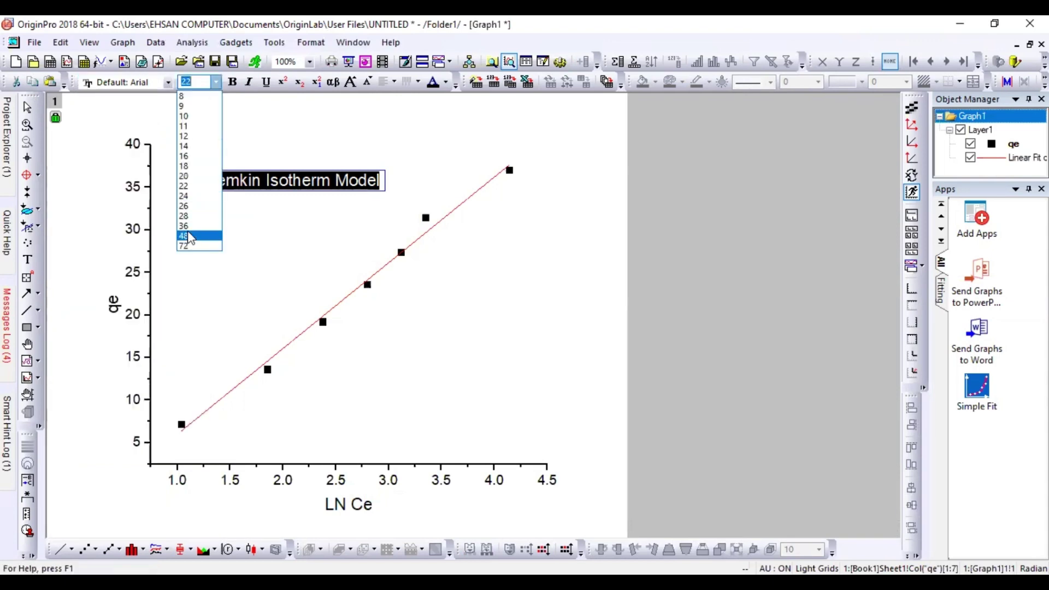
{"action": "left_click", "coordinate": [185, 236]}
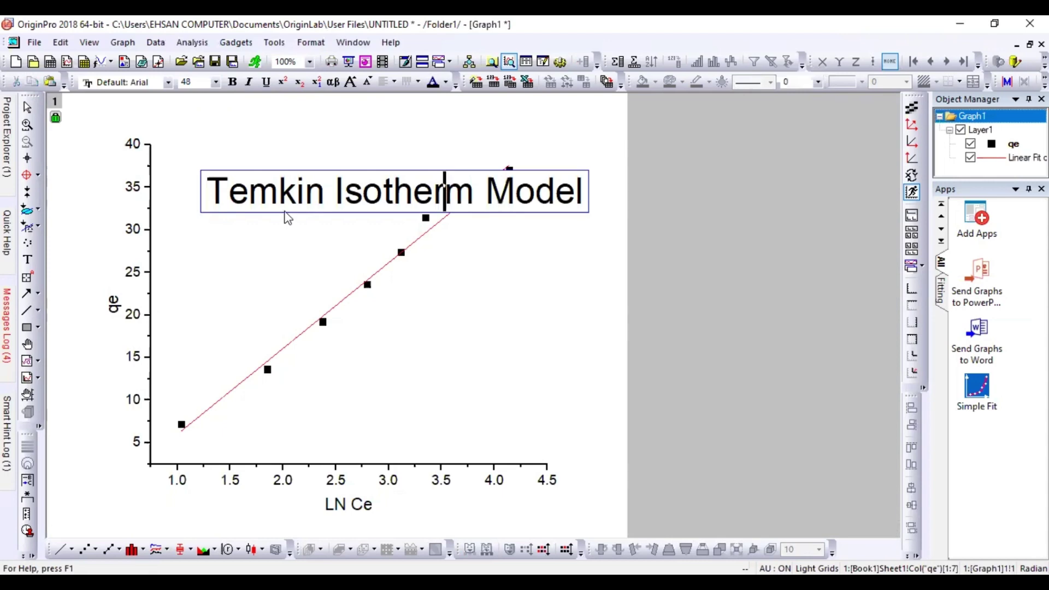
{"action": "left_click_drag", "start_coordinate": [290, 170], "coordinate": [257, 120]}
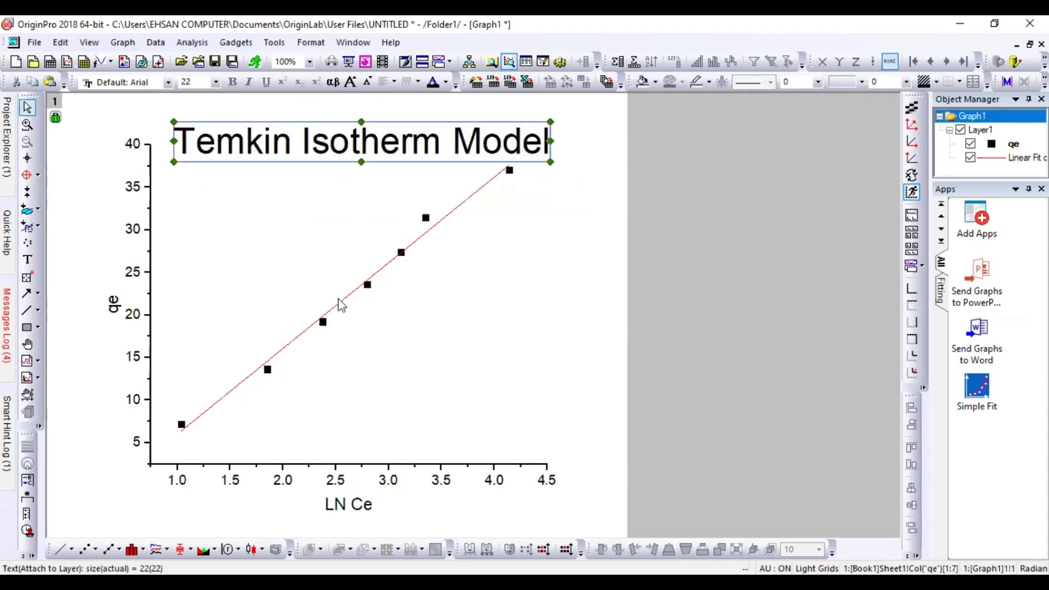
Set the linear fit line's width to 5 and its line style to Short Dot
{"action": "left_click", "coordinate": [340, 303]}
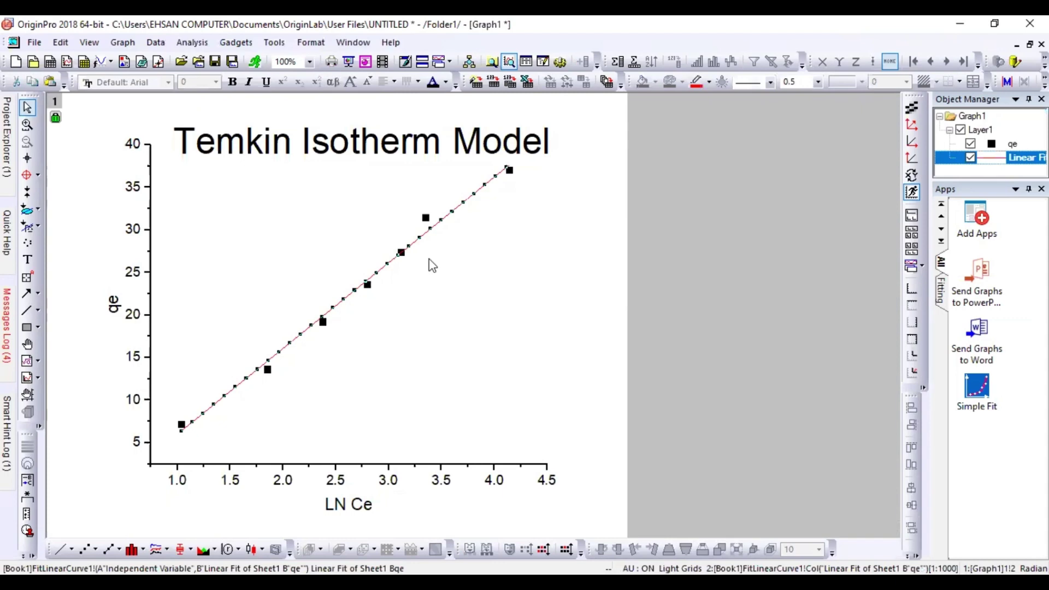
{"action": "left_click", "coordinate": [820, 81]}
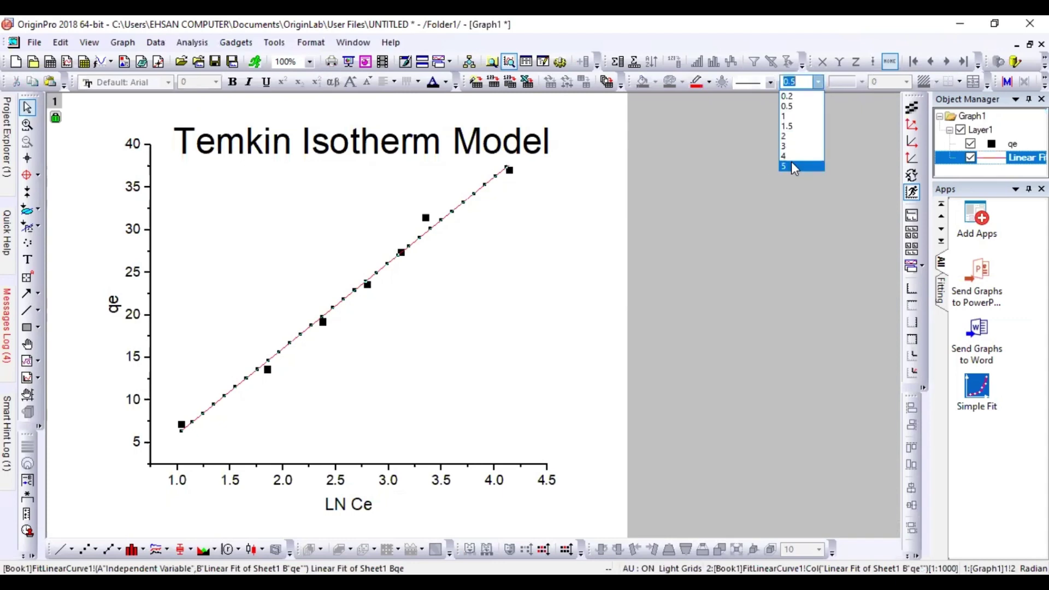
{"action": "left_click", "coordinate": [791, 162]}
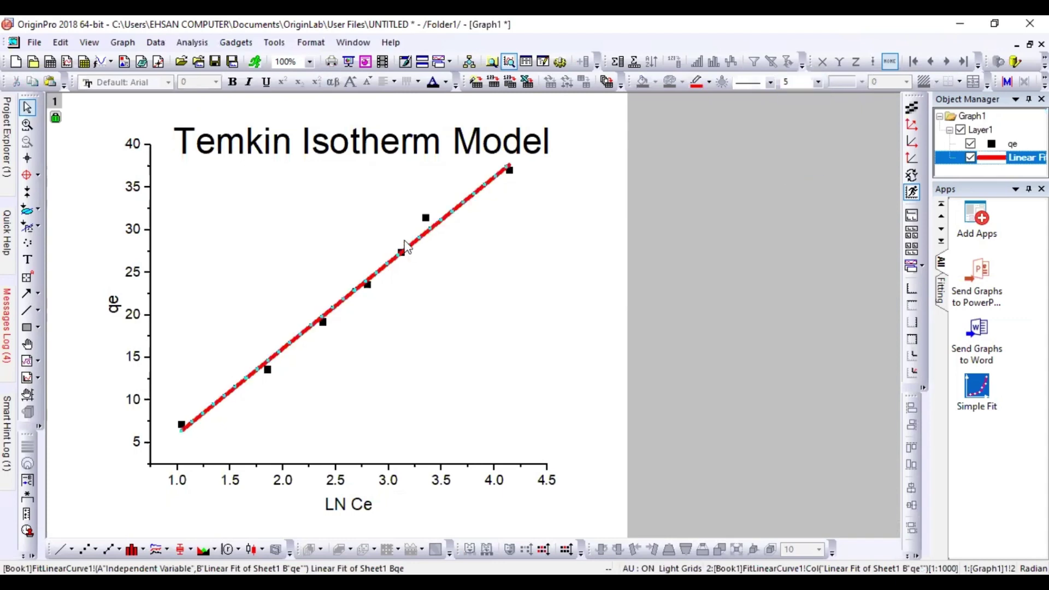
{"action": "left_click", "coordinate": [770, 82]}
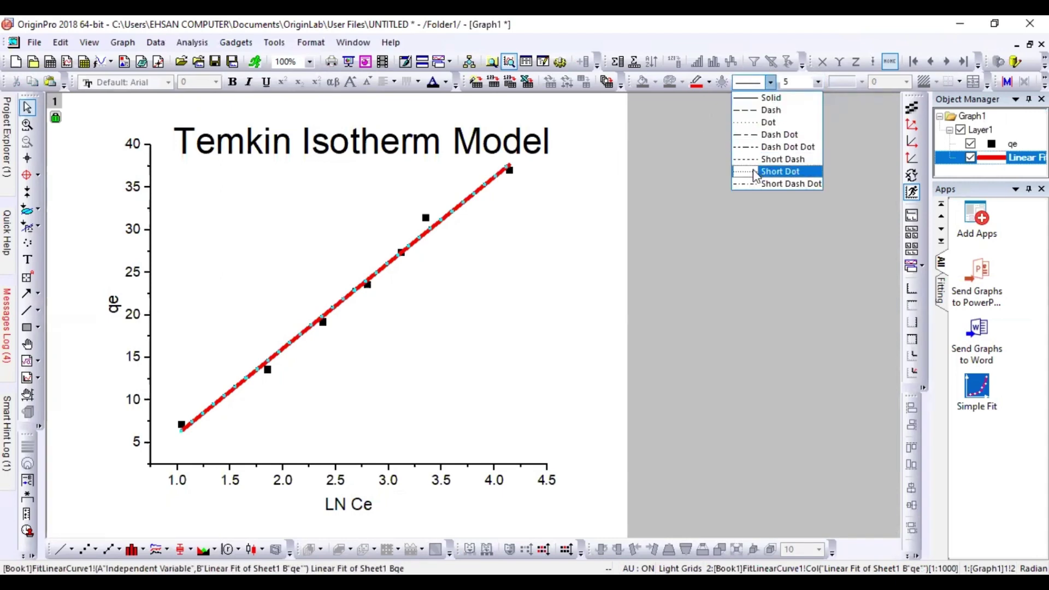
{"action": "left_click", "coordinate": [755, 173]}
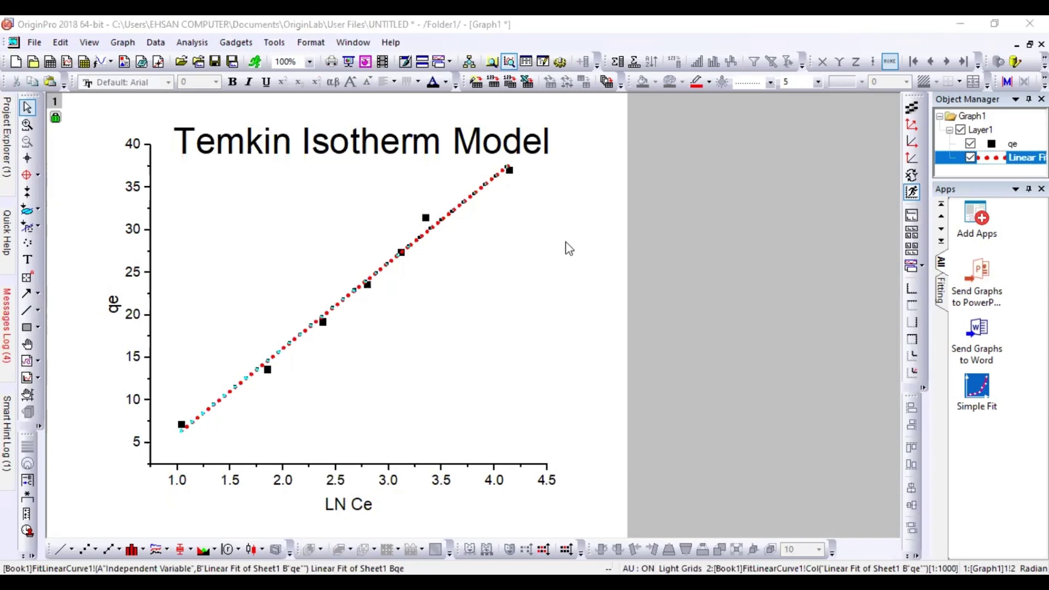
Change the qe data points to solid red circles with symbol size 24
{"action": "left_click", "coordinate": [759, 241]}
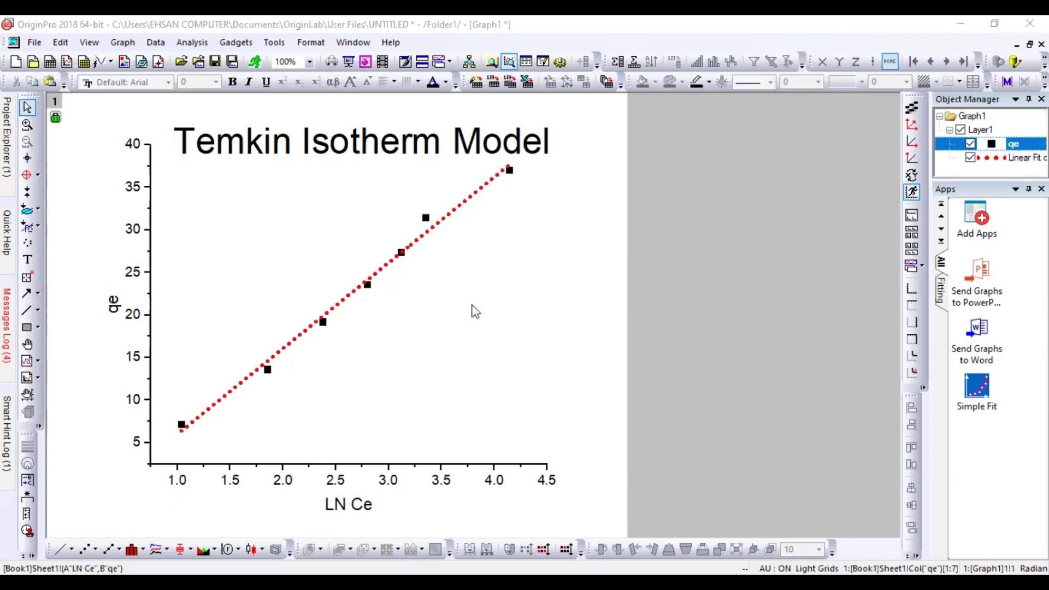
{"action": "double_click", "coordinate": [475, 311]}
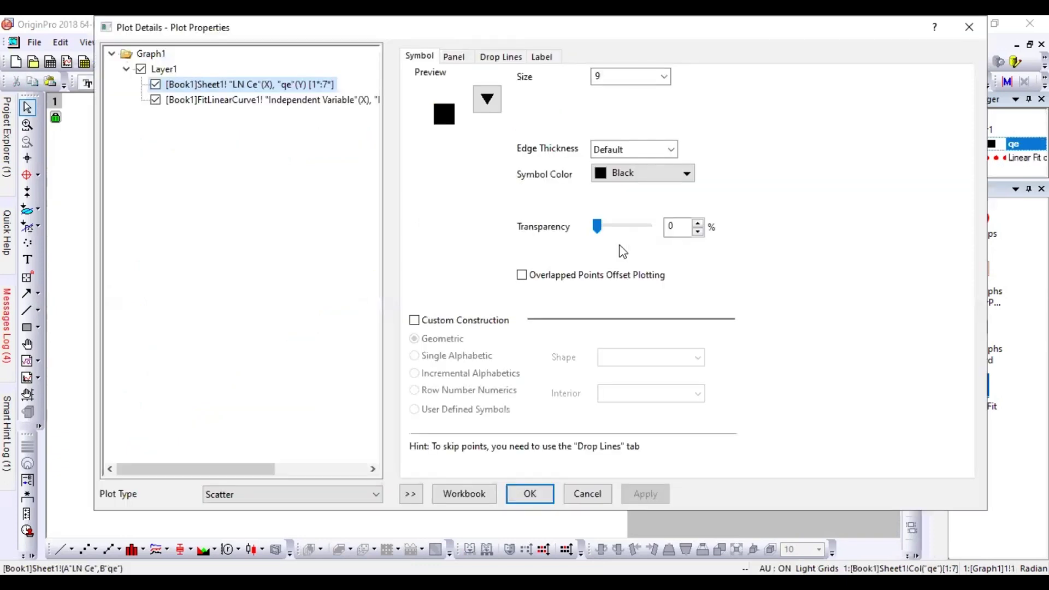
{"action": "left_click", "coordinate": [487, 99]}
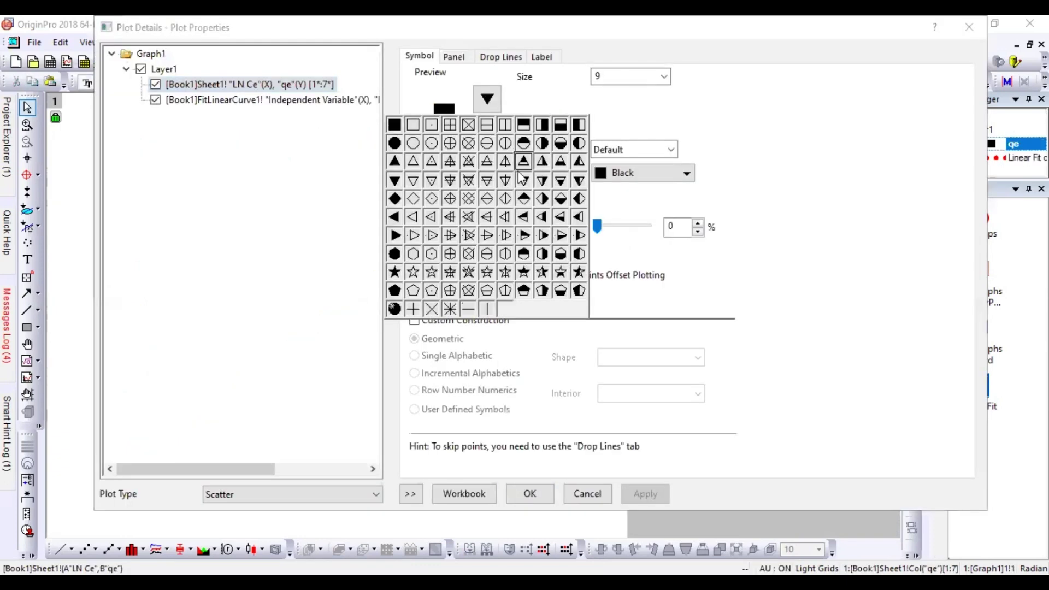
{"action": "left_click", "coordinate": [394, 143]}
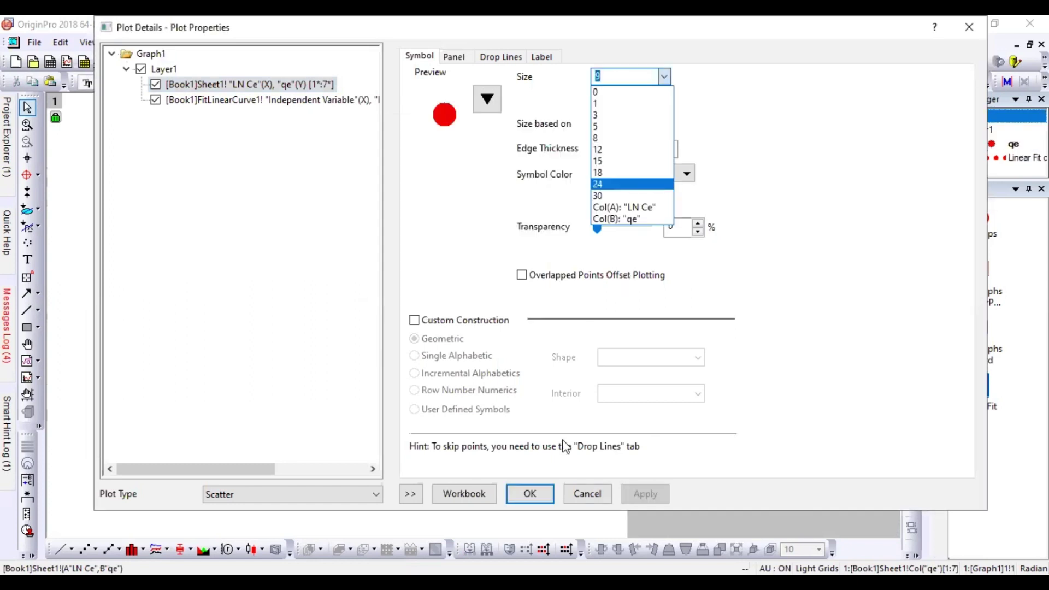
{"action": "left_click", "coordinate": [621, 170]}
{"action": "left_click", "coordinate": [530, 493]}
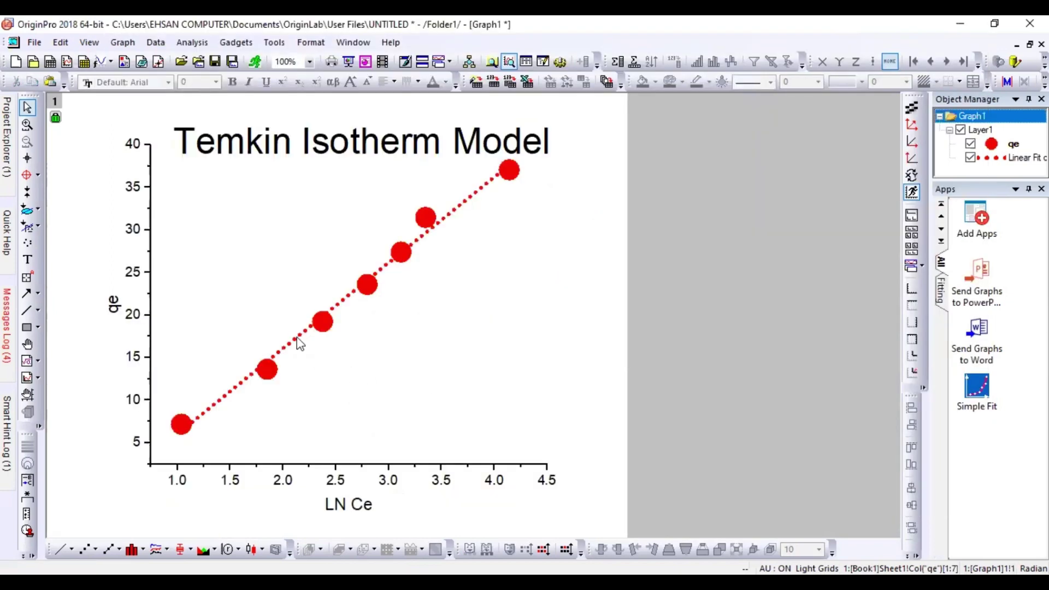
Recolor the dotted linear fit line blue and shift the graph title slightly to the right
{"action": "left_click", "coordinate": [300, 343]}
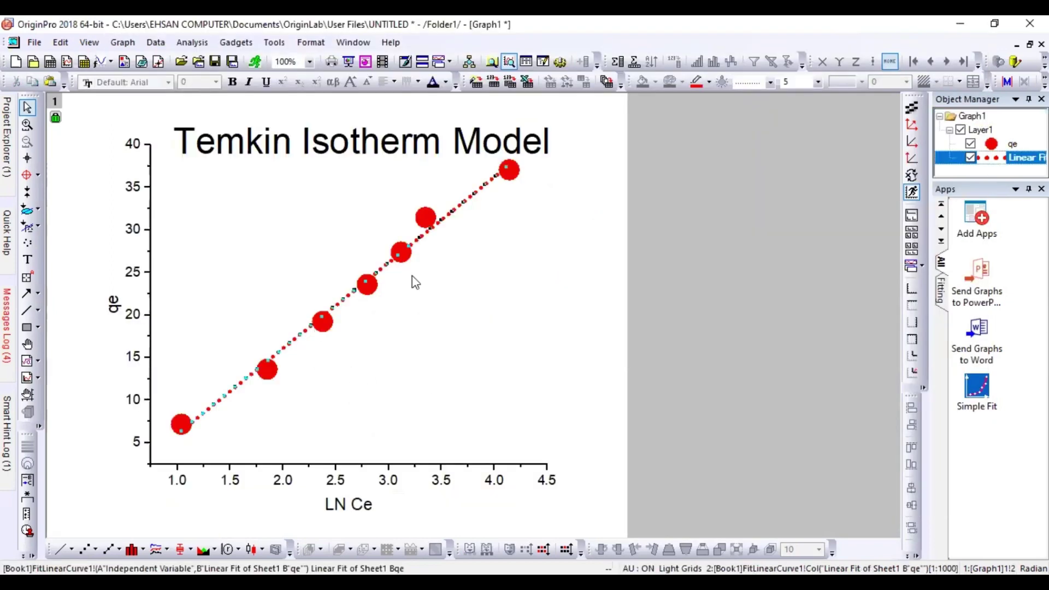
{"action": "left_click", "coordinate": [710, 84]}
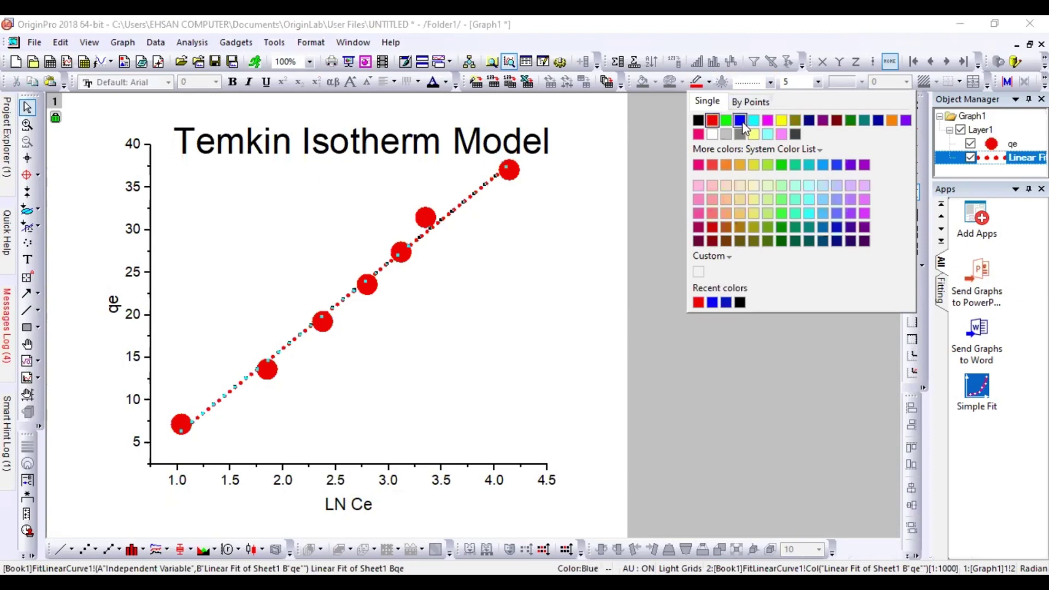
{"action": "left_click", "coordinate": [743, 124]}
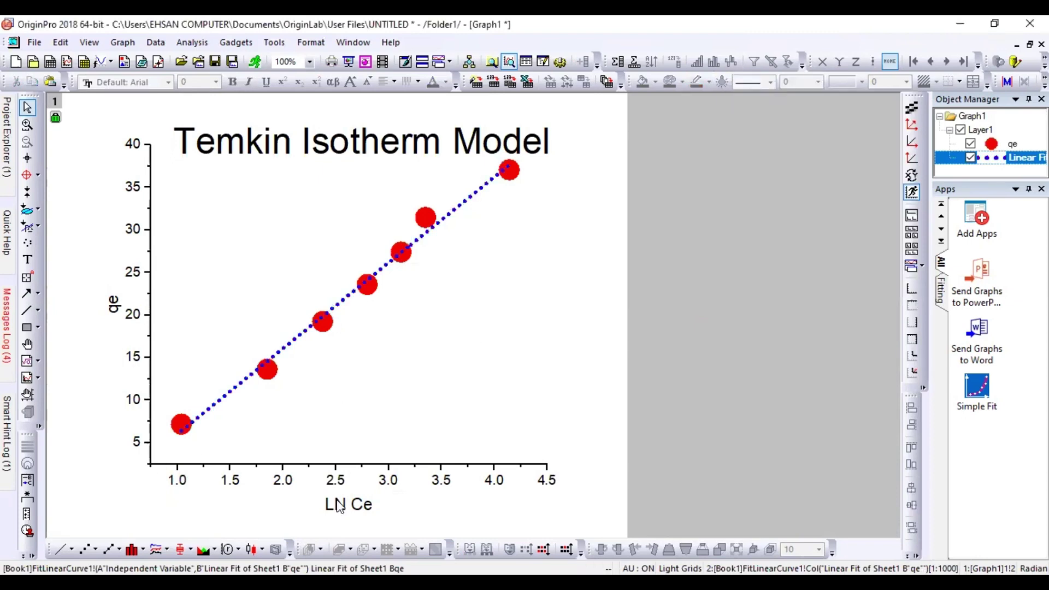
{"action": "left_click", "coordinate": [322, 159]}
{"action": "left_click_drag", "start_coordinate": [322, 160], "coordinate": [335, 161]}
Copy the finished graph onto the Tempkin sheet in Excel and move the qe = BT lnA + BT lnCe equation below its fit line
{"action": "right_click", "coordinate": [399, 158]}
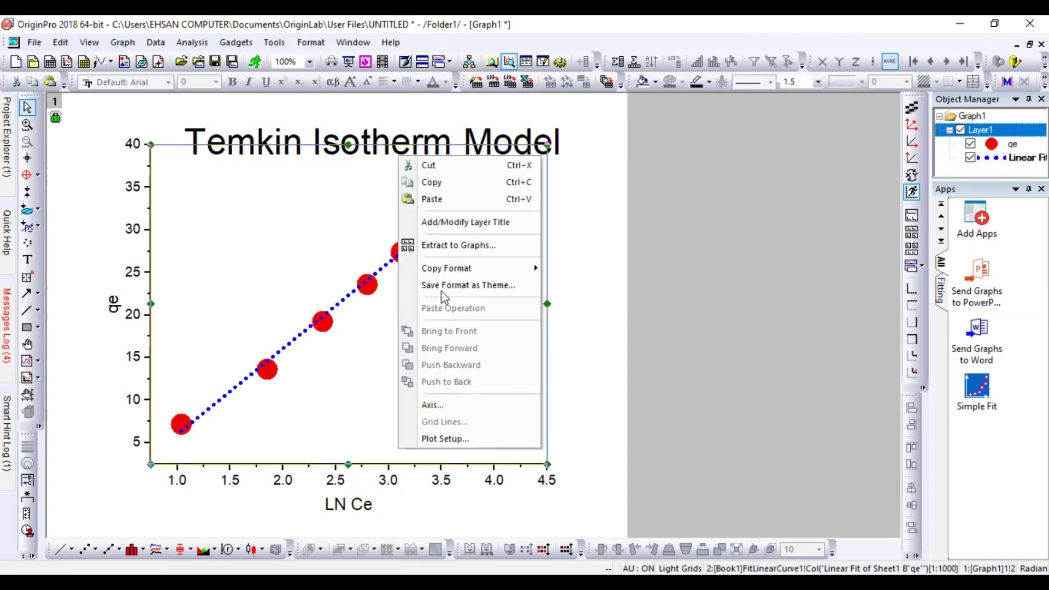
{"action": "mouse_move", "coordinate": [445, 268]}
{"action": "key", "text": "c"}
{"action": "key", "text": "c"}
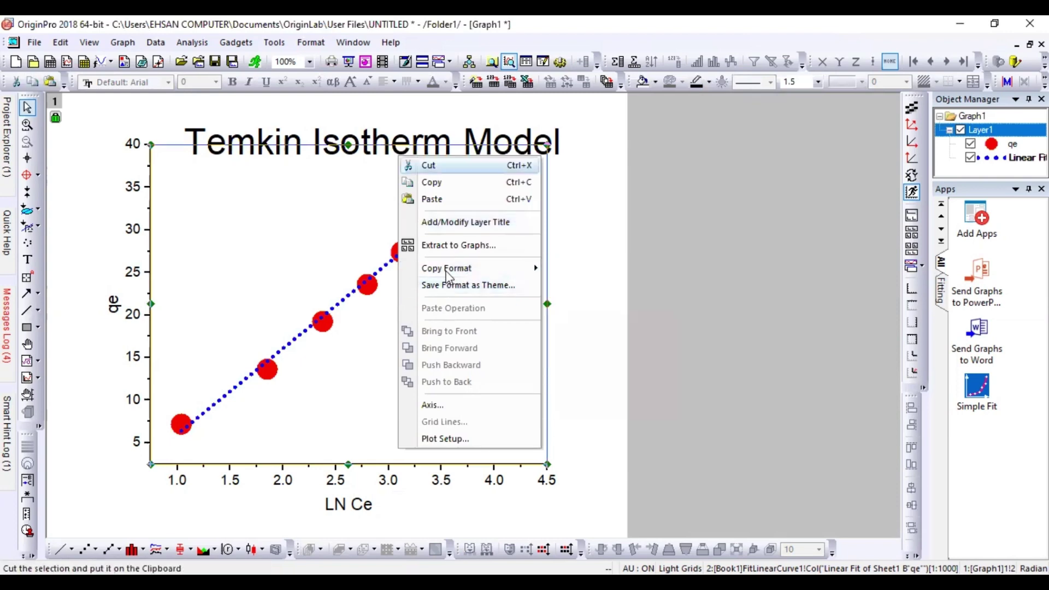
{"action": "key", "text": "Return"}
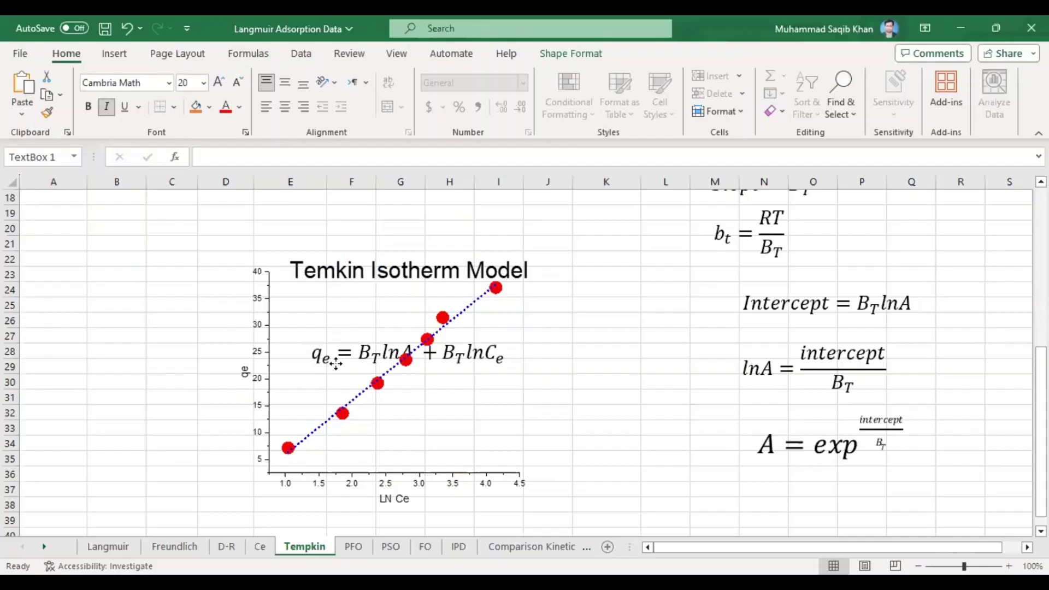
{"action": "left_click_drag", "start_coordinate": [342, 355], "coordinate": [348, 448]}
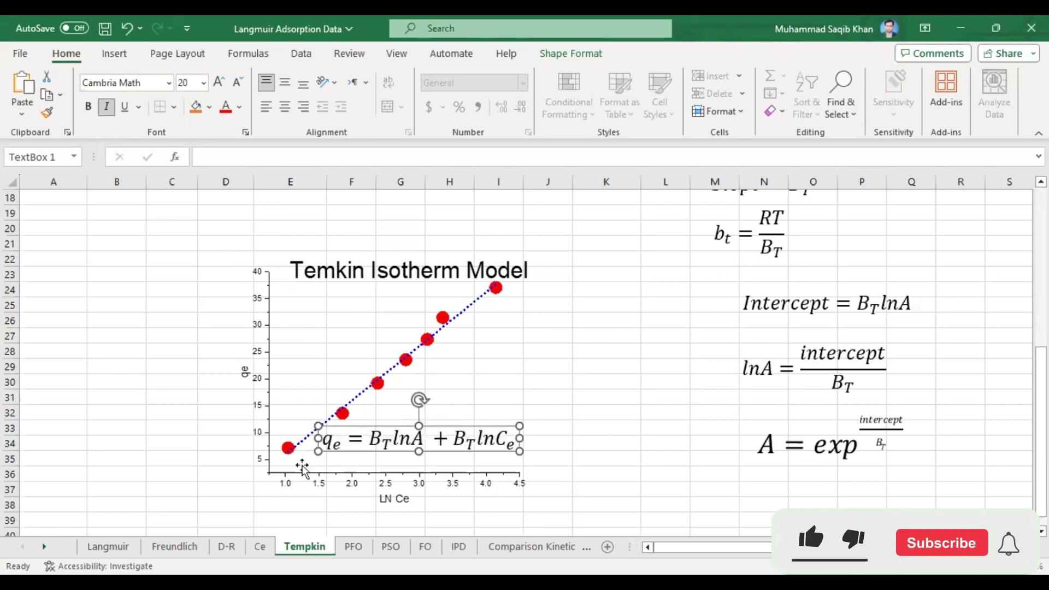
{"action": "left_click", "coordinate": [93, 465]}
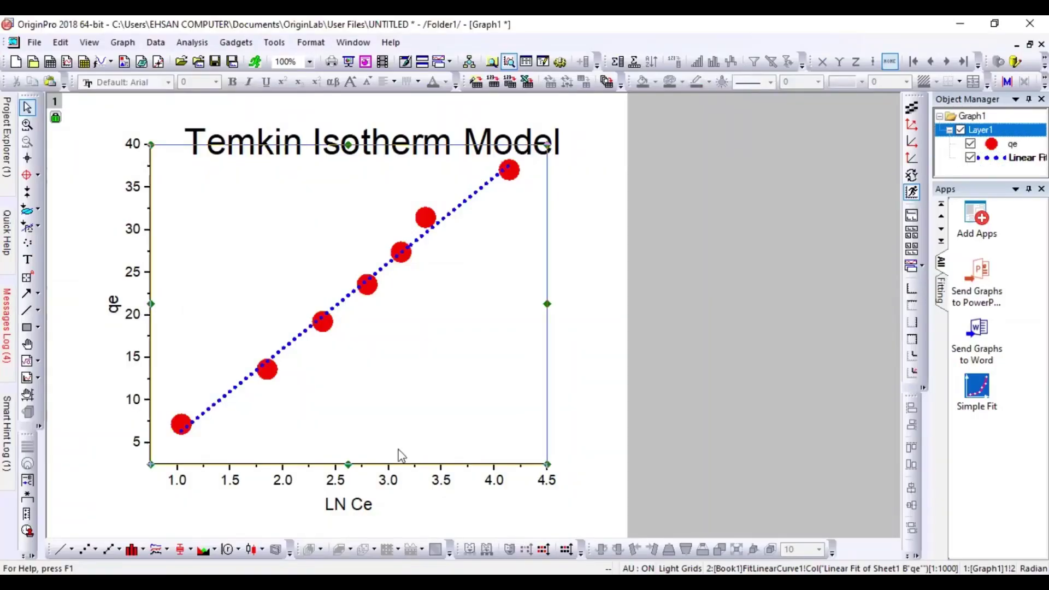
{"action": "right_click", "coordinate": [398, 455]}
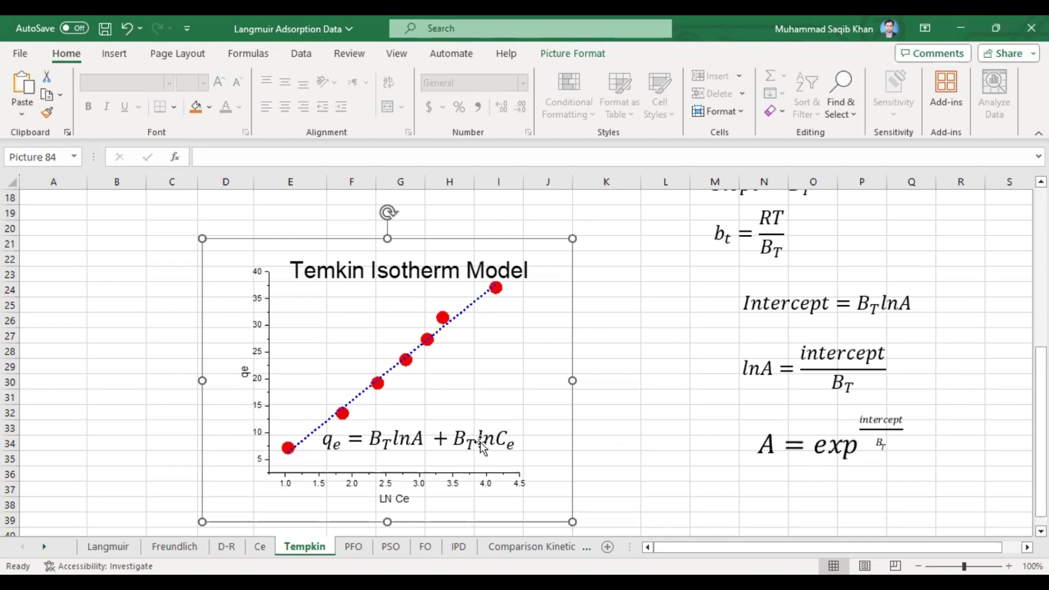
{"action": "left_click", "coordinate": [615, 441]}
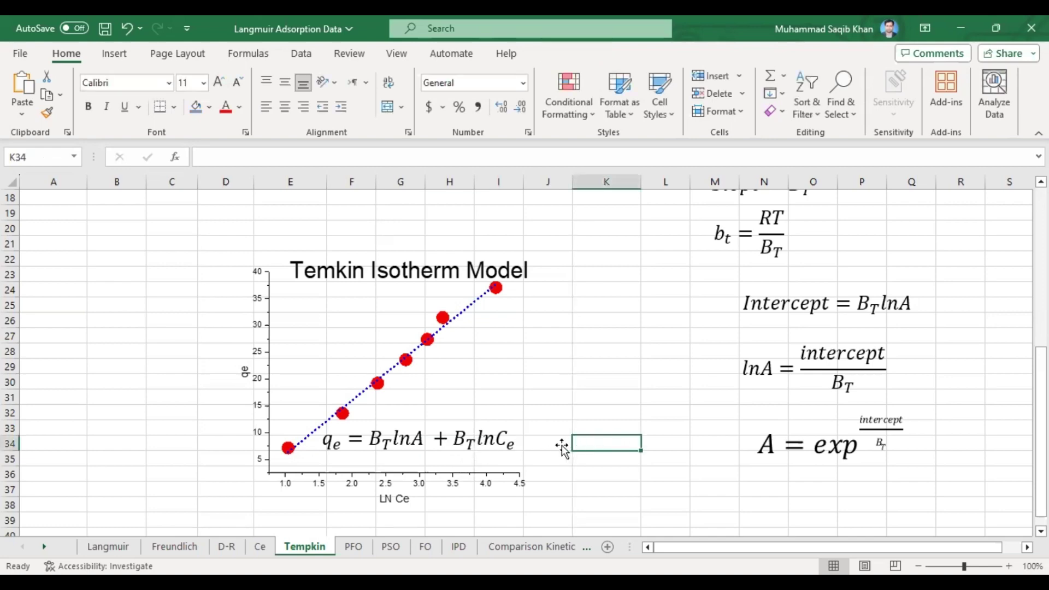
{"action": "left_click", "coordinate": [491, 440]}
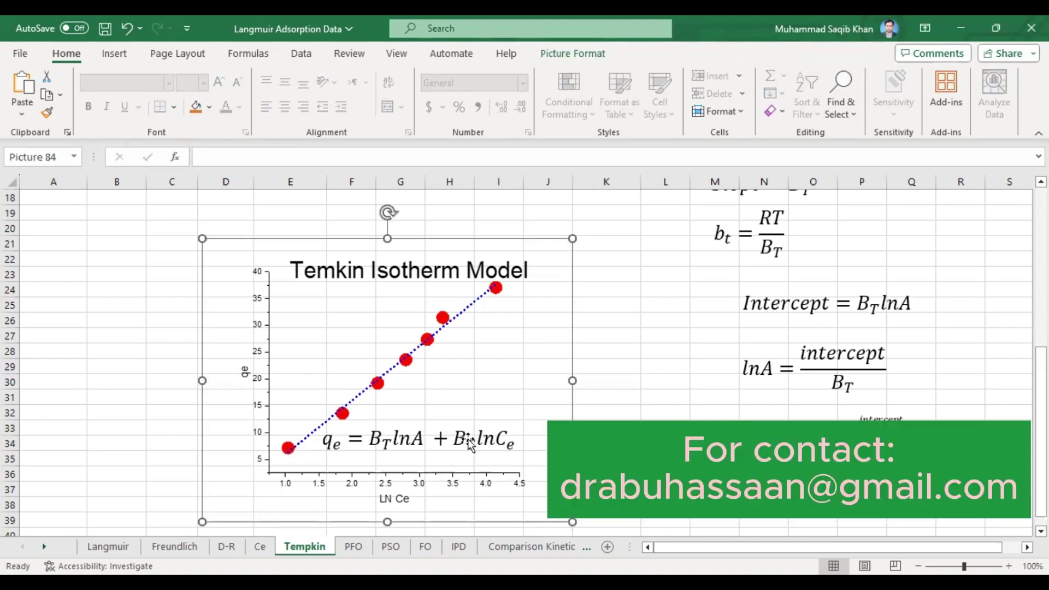